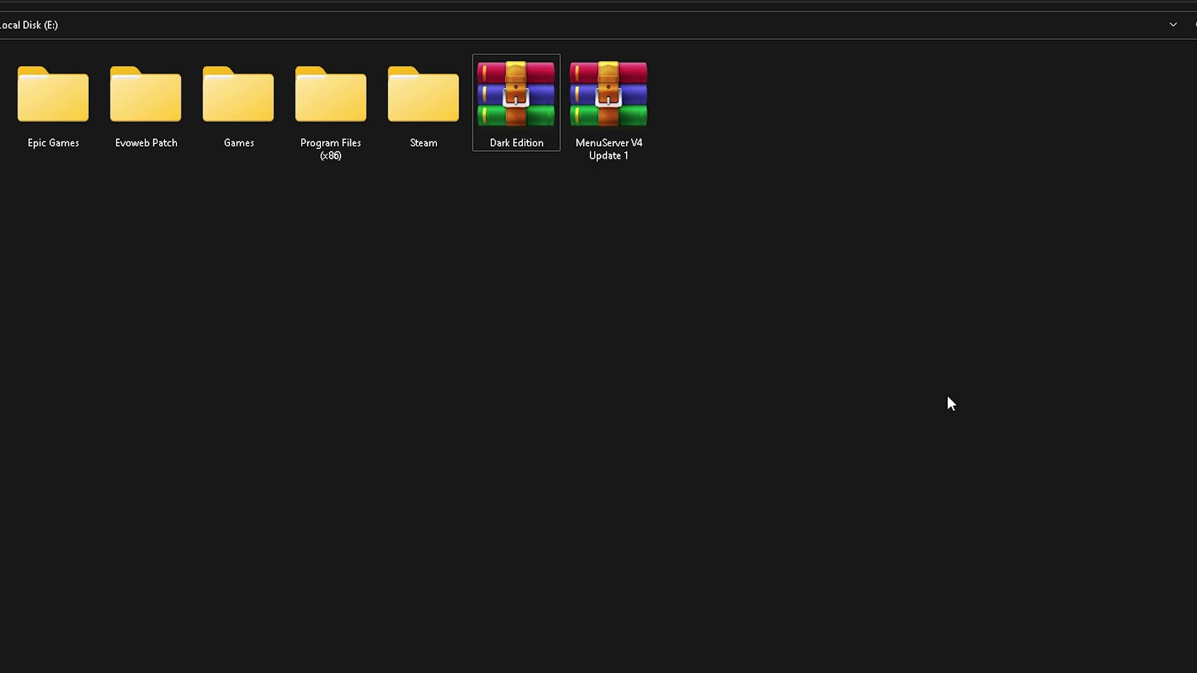
Step: Extract the Dark Edition archive in place on Local Disk (E:)
left_click_drag(871, 202, 514, 102)
left_click(659, 305)
right_click(513, 97)
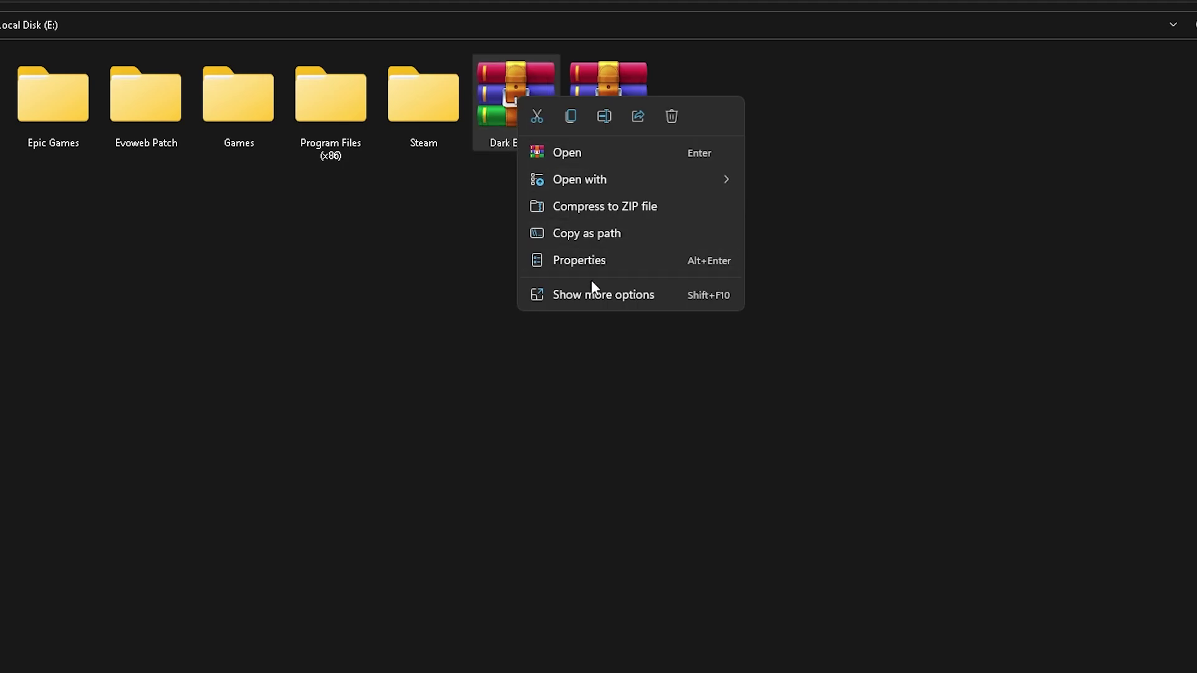
left_click(606, 295)
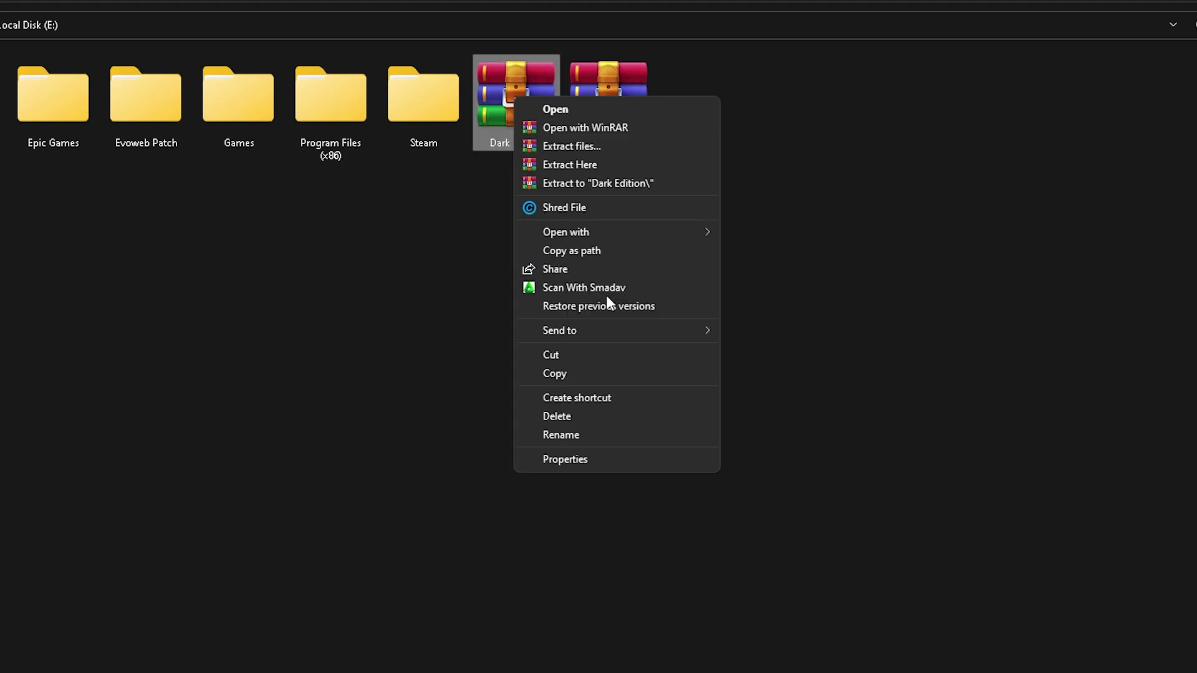
left_click(598, 169)
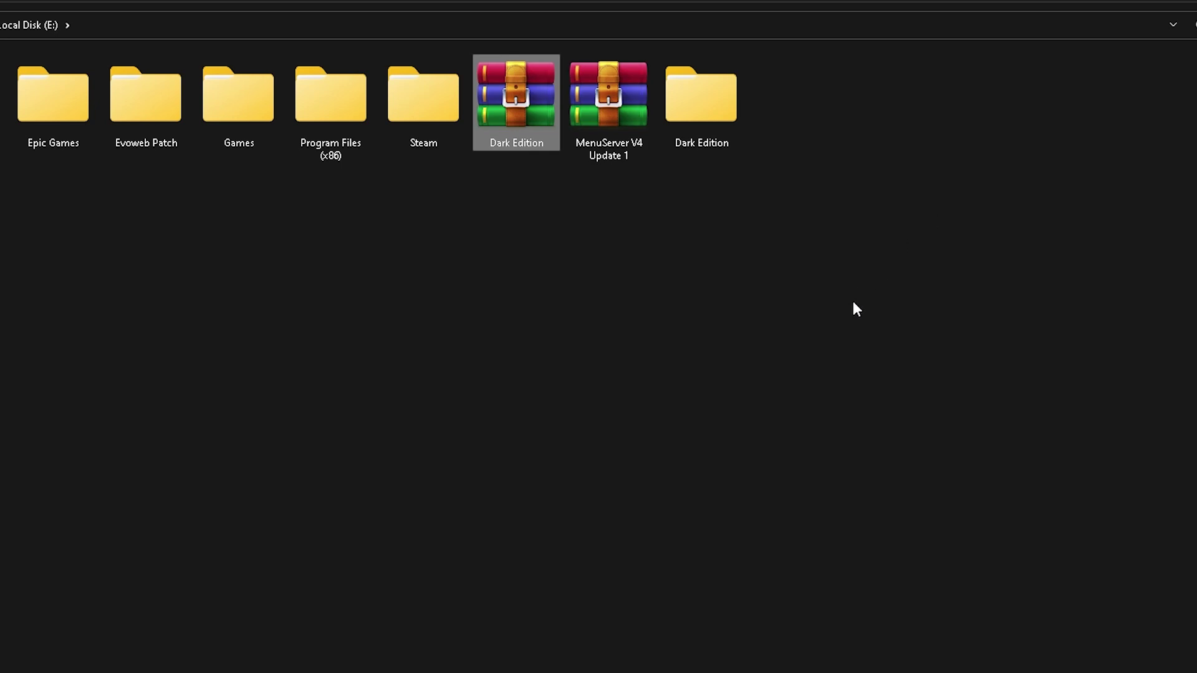
Step: Read the installation instructions in the Install text file of the extracted Dark Edition folder, and minimize them
double_click(711, 89)
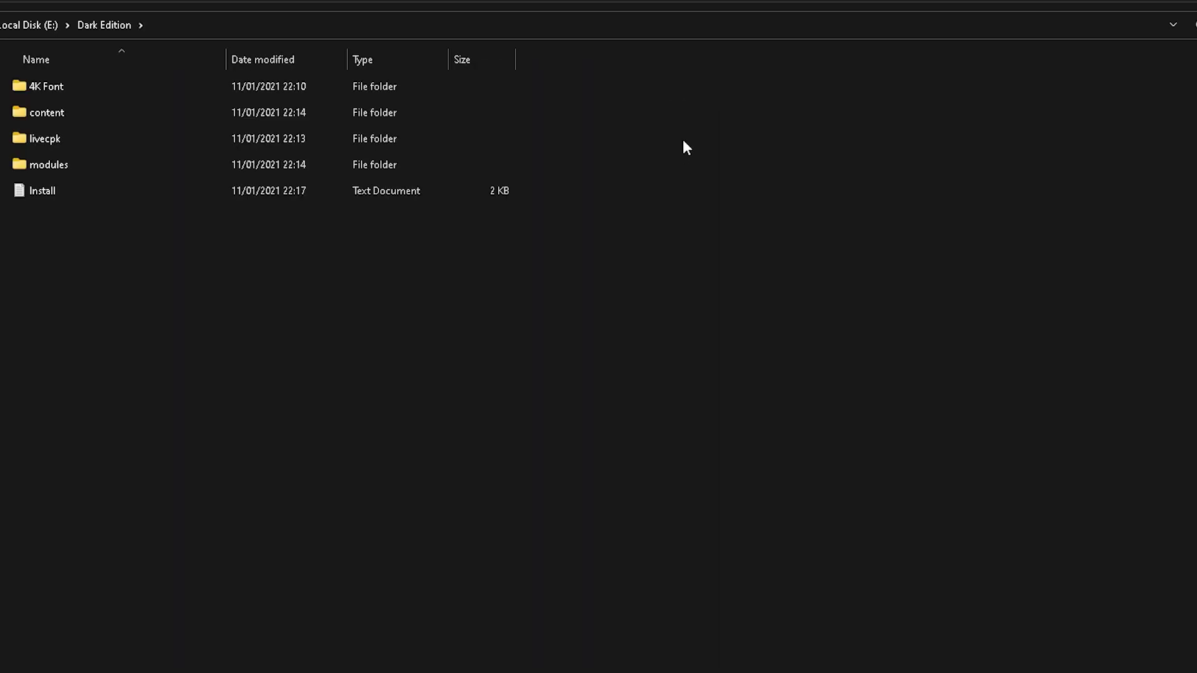
double_click(55, 193)
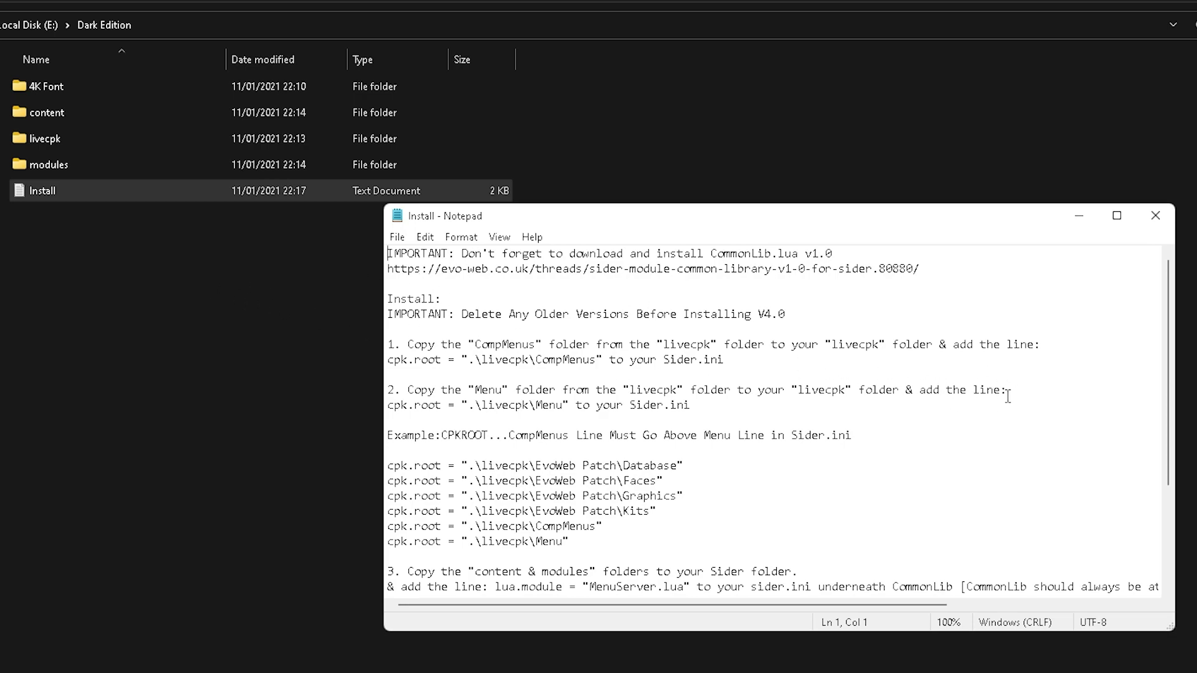
left_click_drag(712, 221, 757, 214)
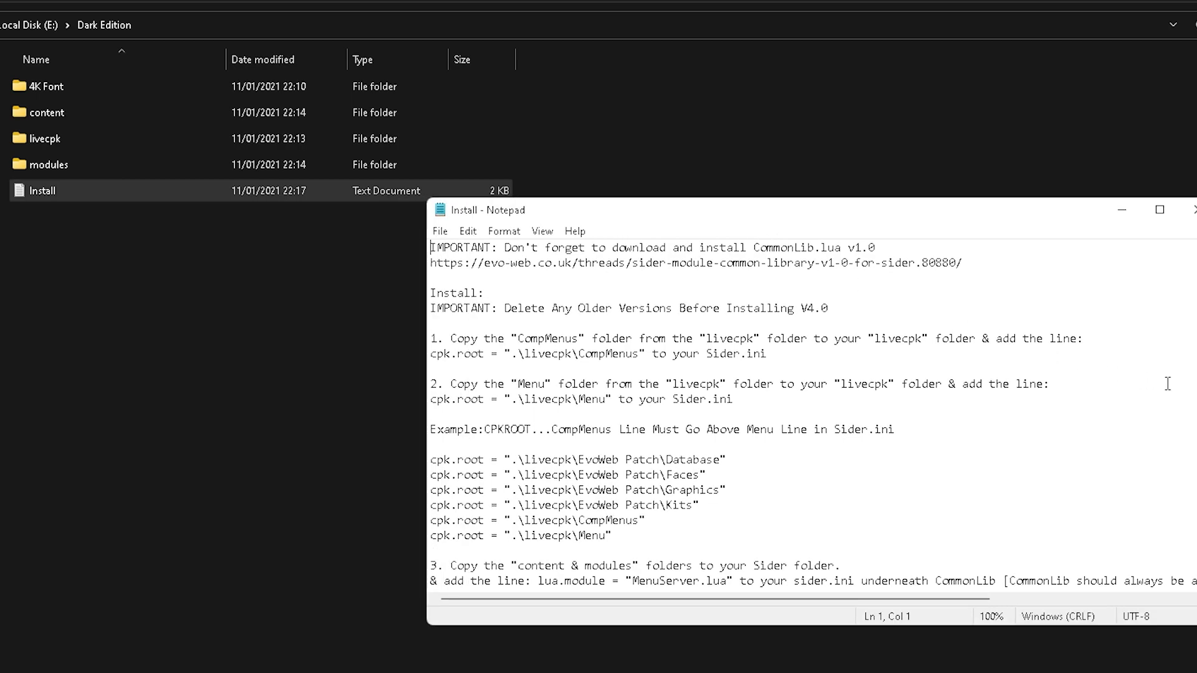
scroll(806, 414, "down", 2)
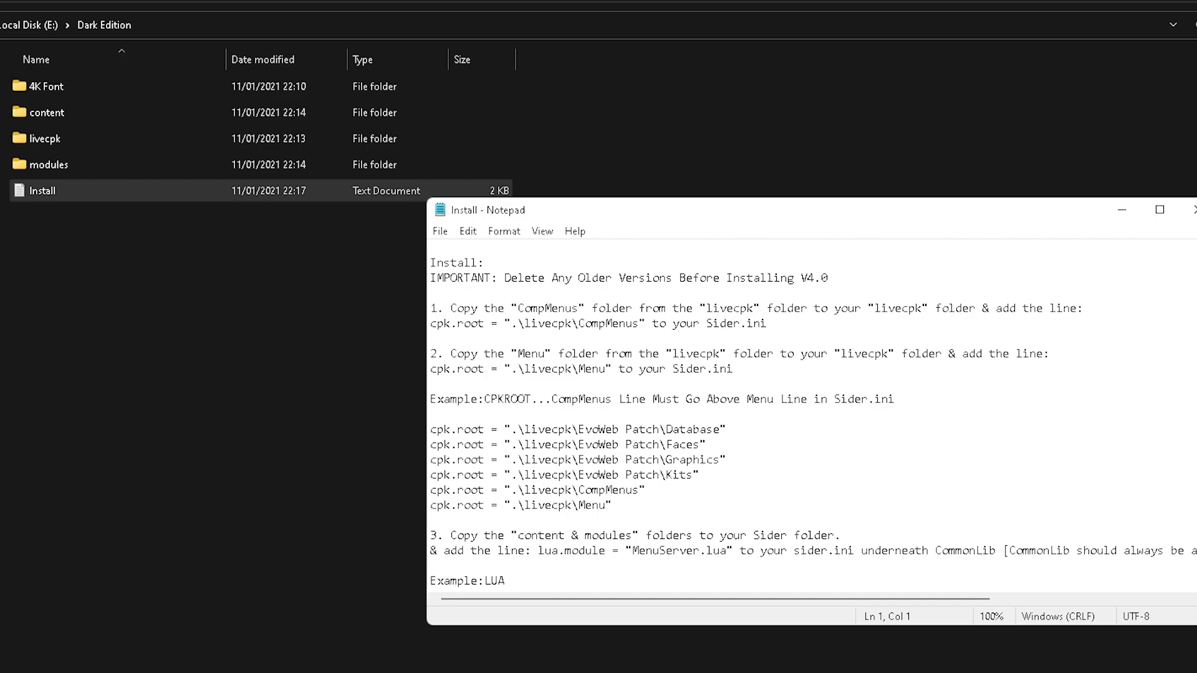
scroll(813, 415, "down", 2)
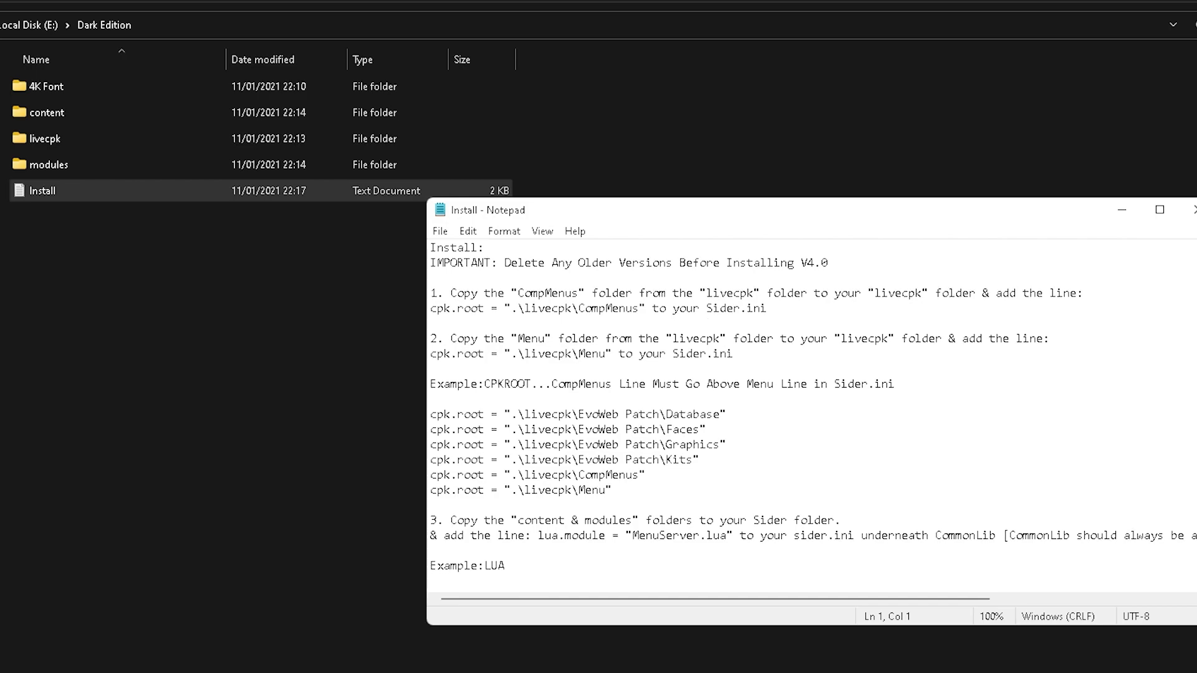
scroll(813, 415, "down", 6)
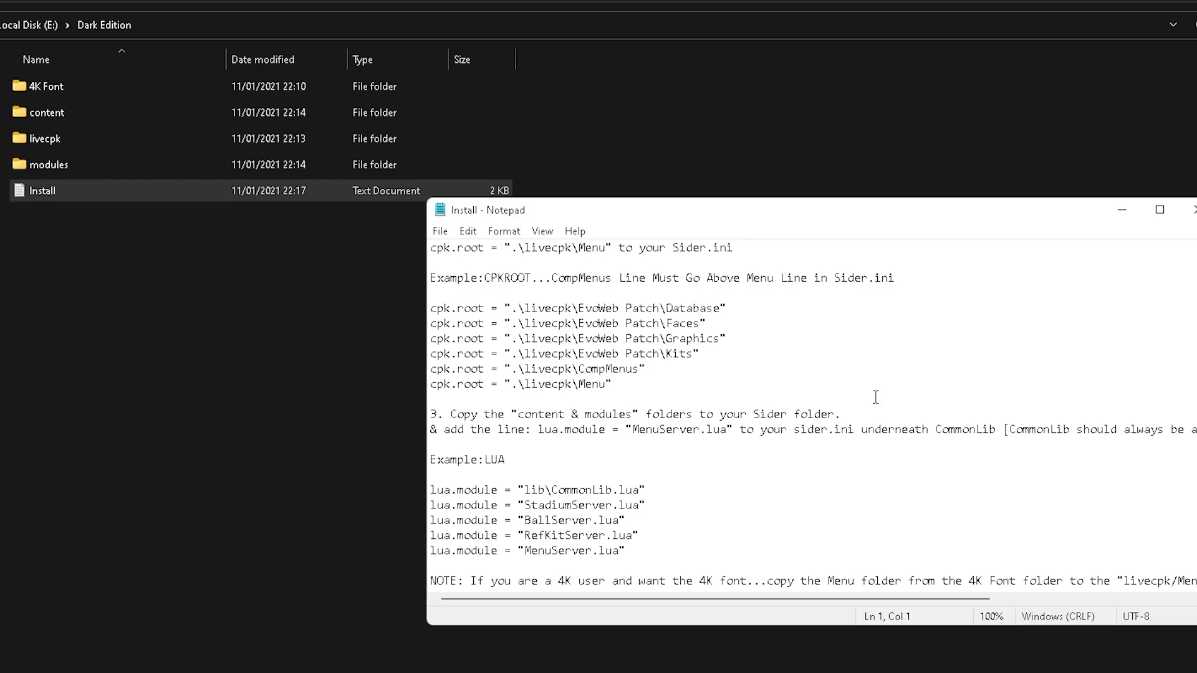
left_click(1121, 210)
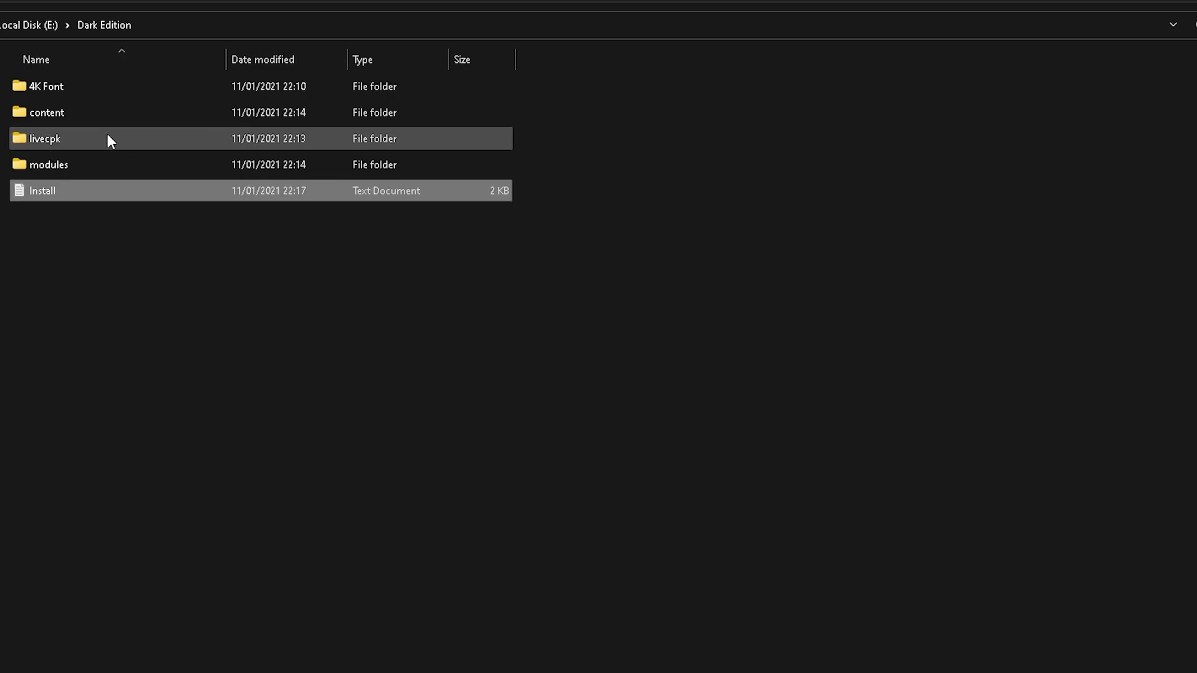
Step: Inspect what the content, livecpk and modules folders of Dark Edition contain
double_click(65, 113)
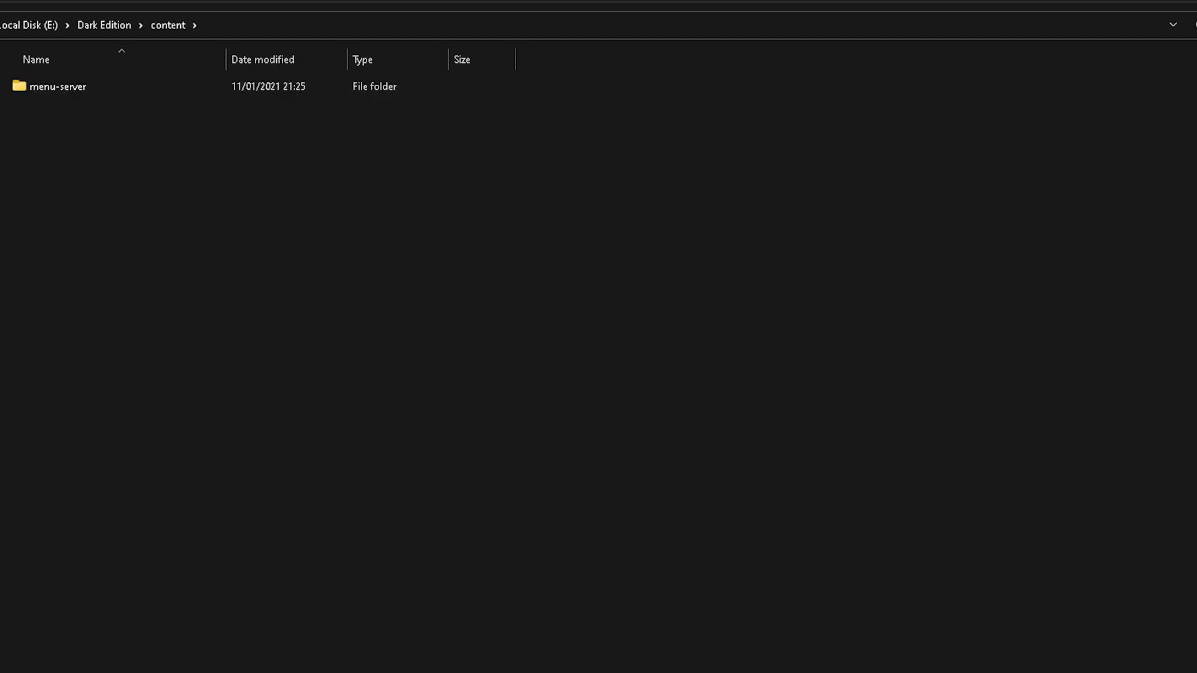
key("alt+Left")
double_click(84, 139)
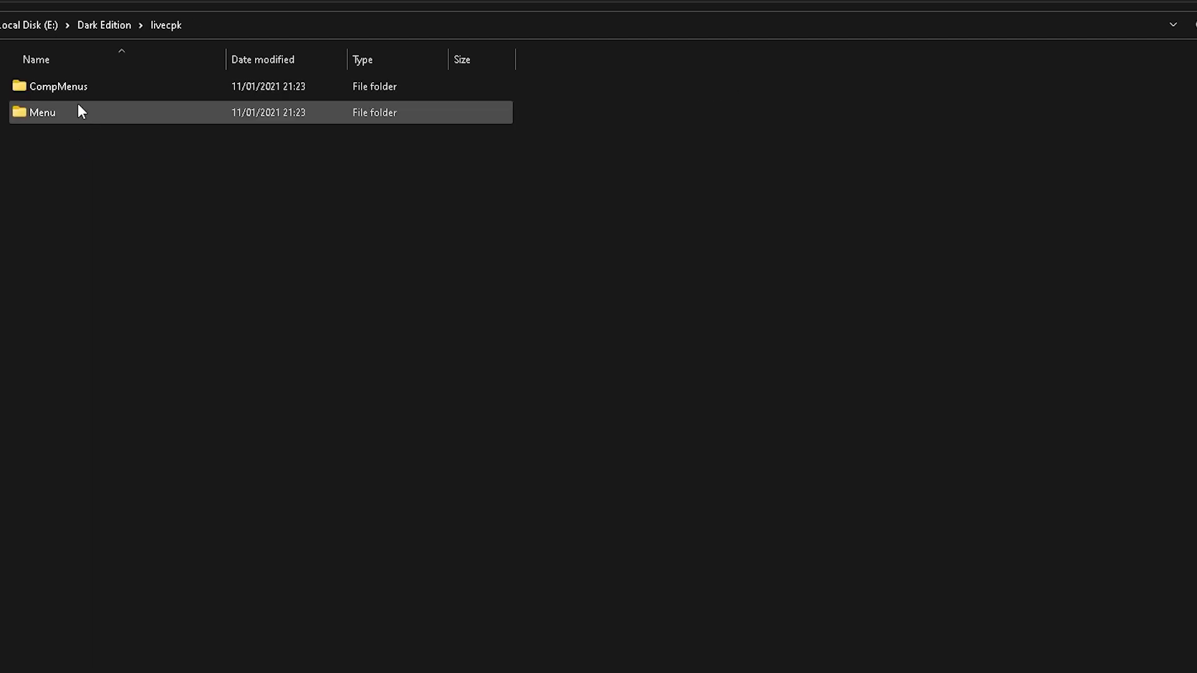
key("alt+Left")
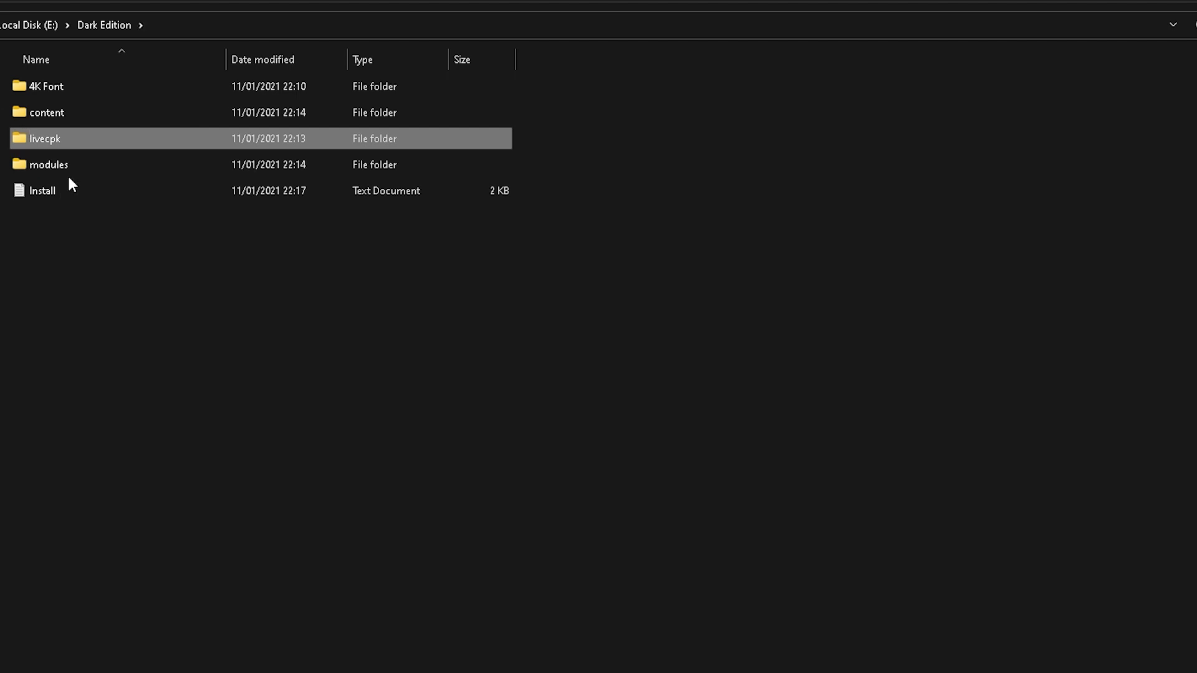
double_click(72, 163)
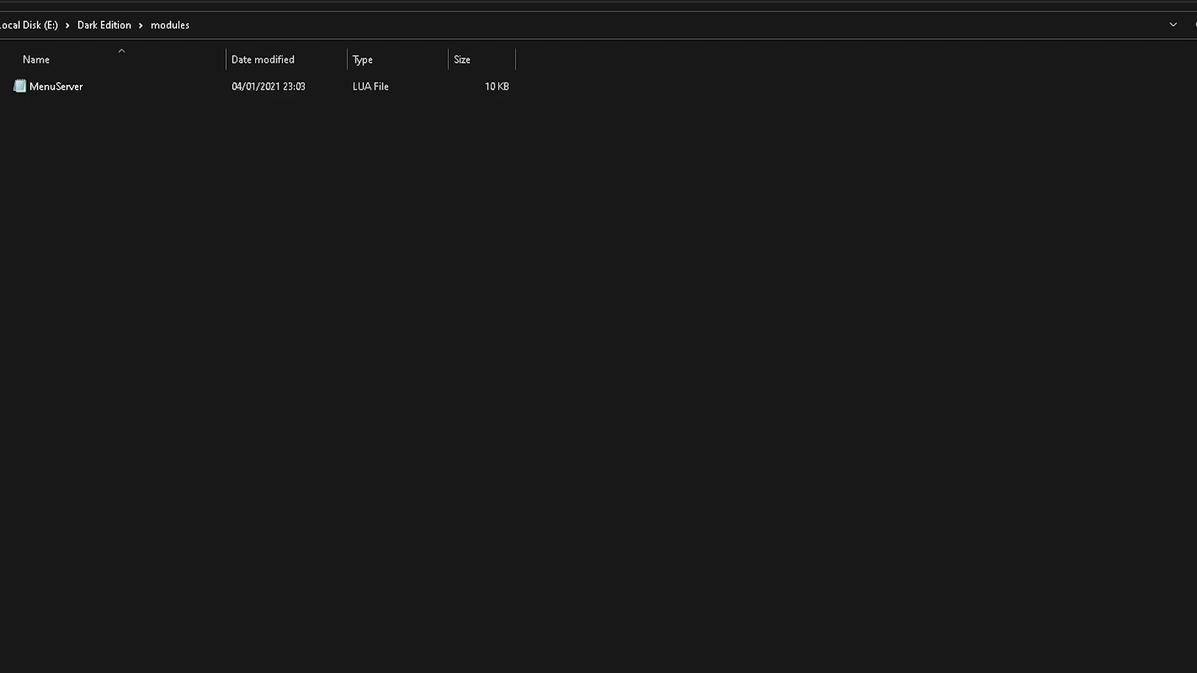
key("alt+Left")
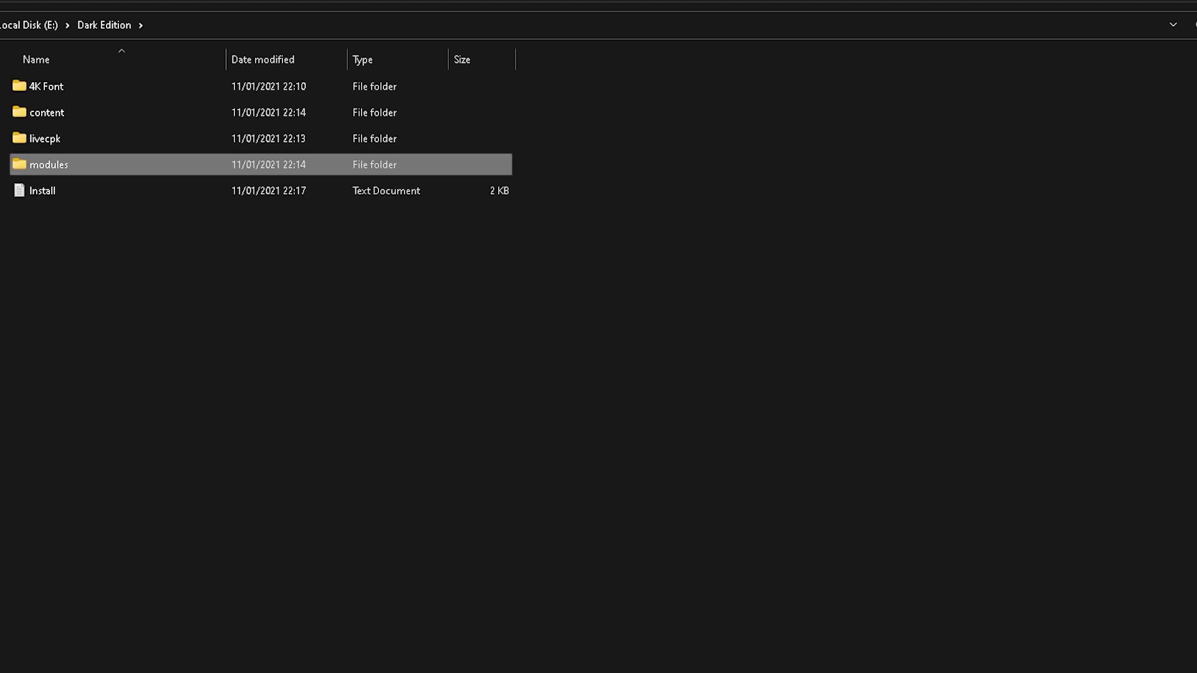
Step: Move the content, livecpk and modules folders from Dark Edition into the sider-7.1.6 folder of eFootball PES 2021
left_click(54, 111)
left_click(72, 167, "shift")
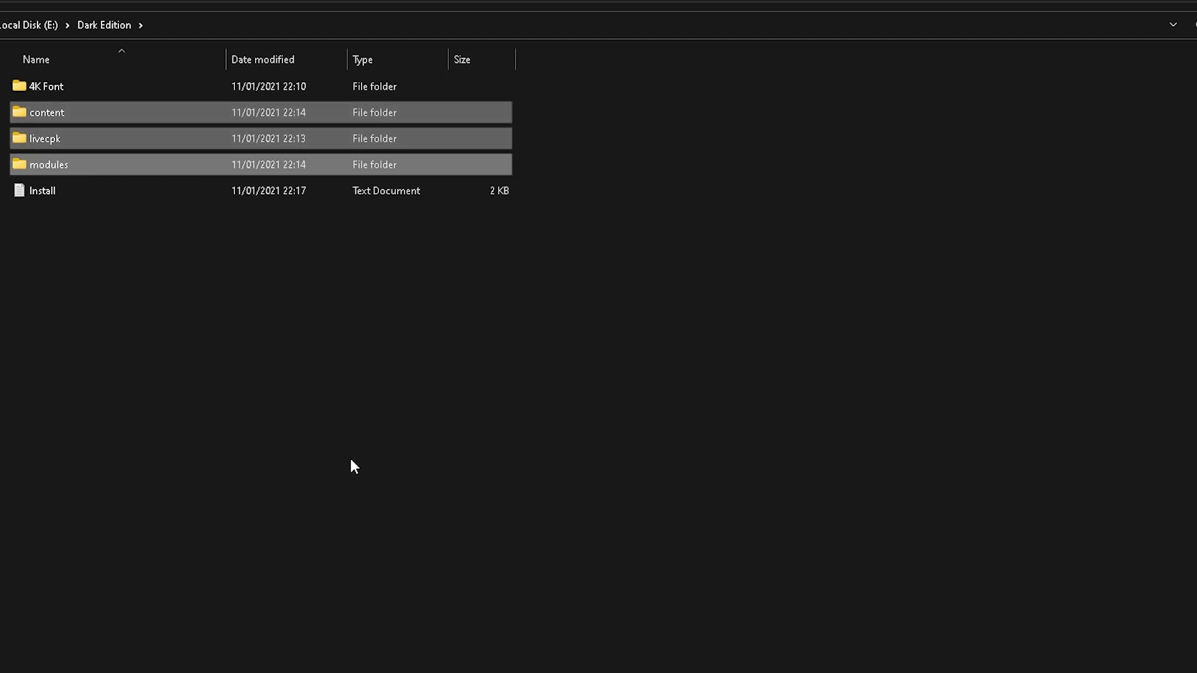
key("ctrl+x")
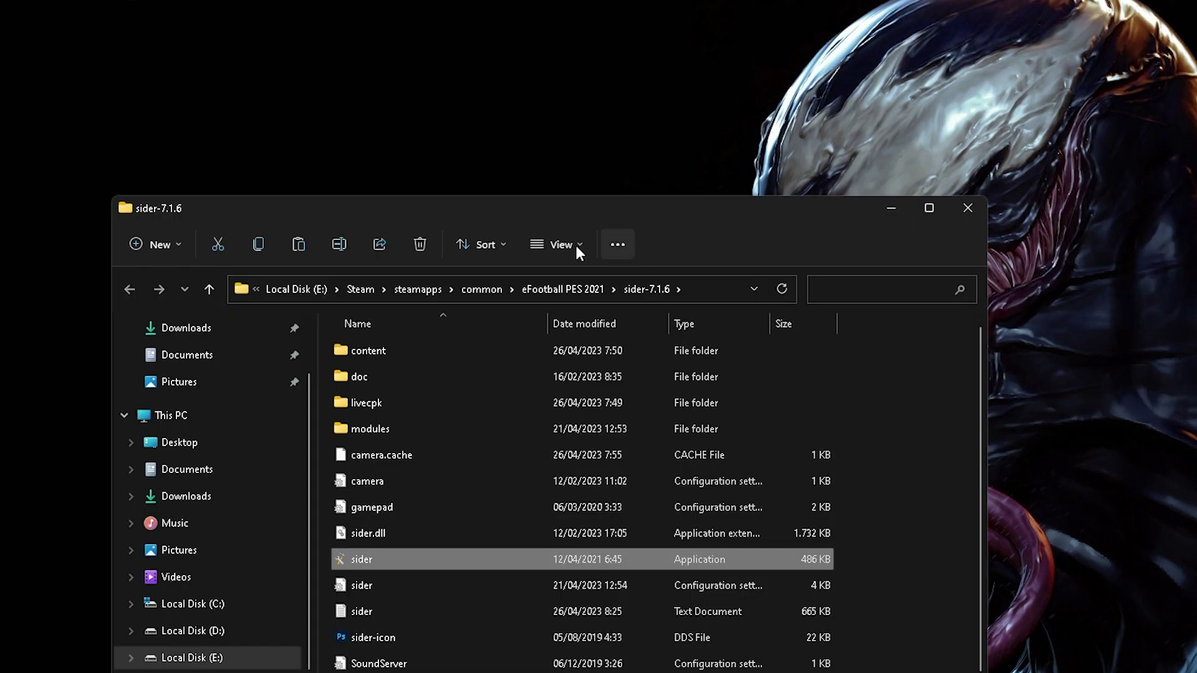
left_click(930, 390)
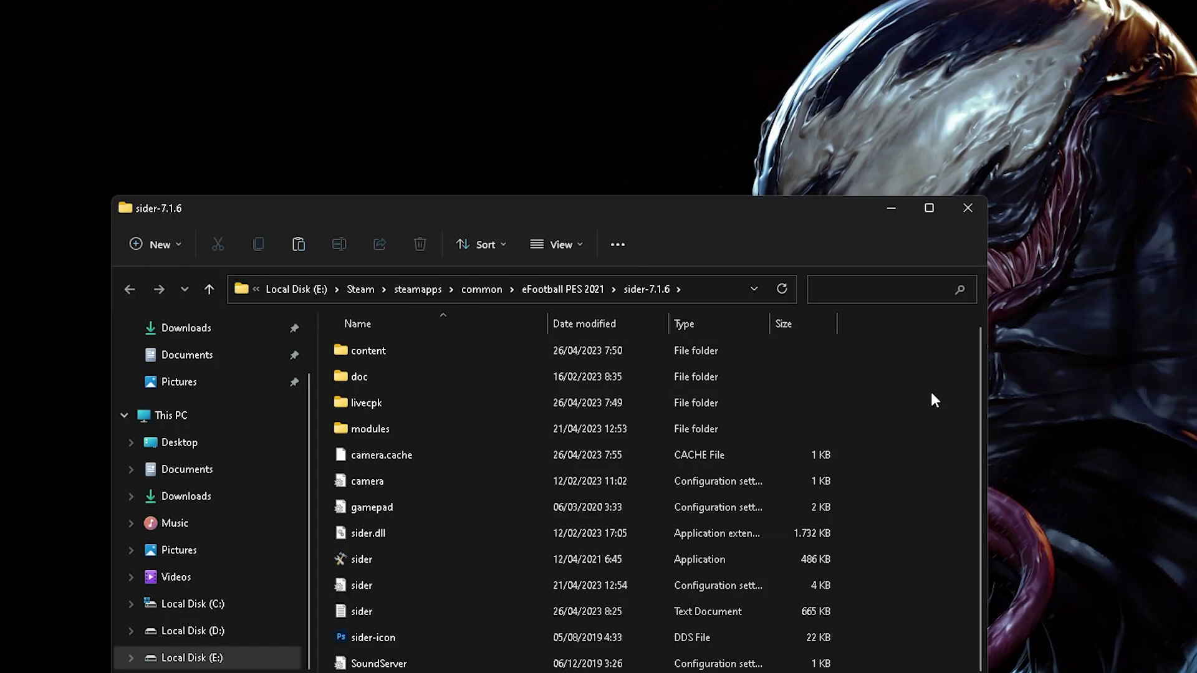
left_click(929, 207)
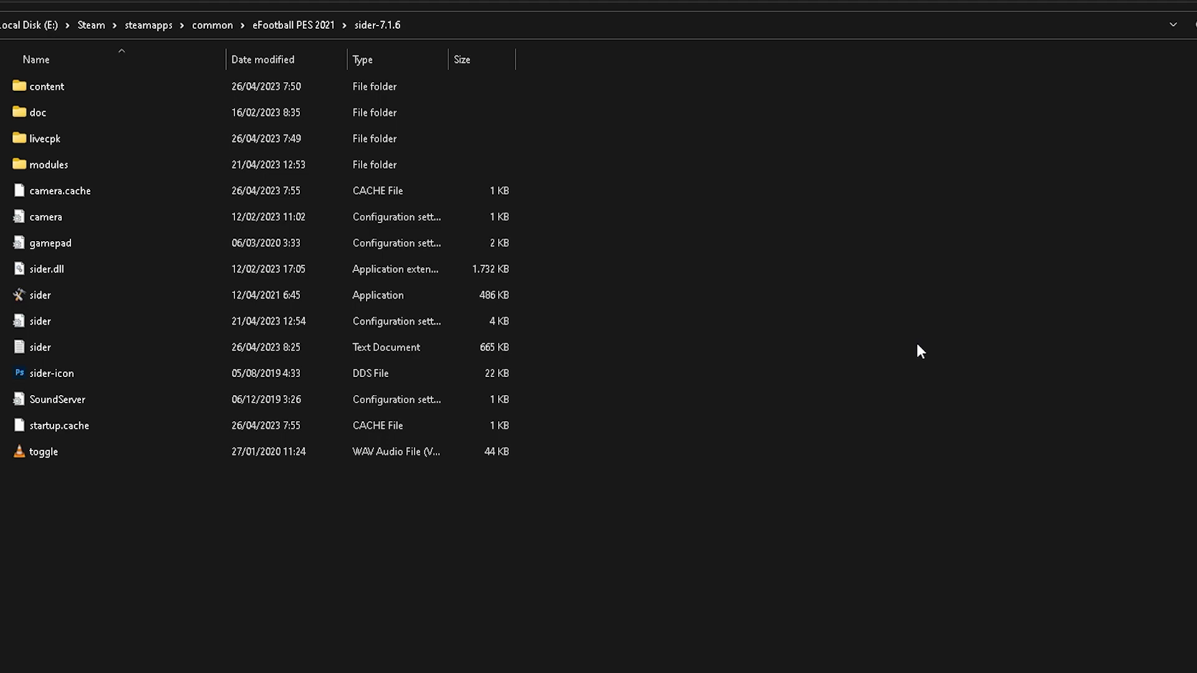
key("ctrl+v")
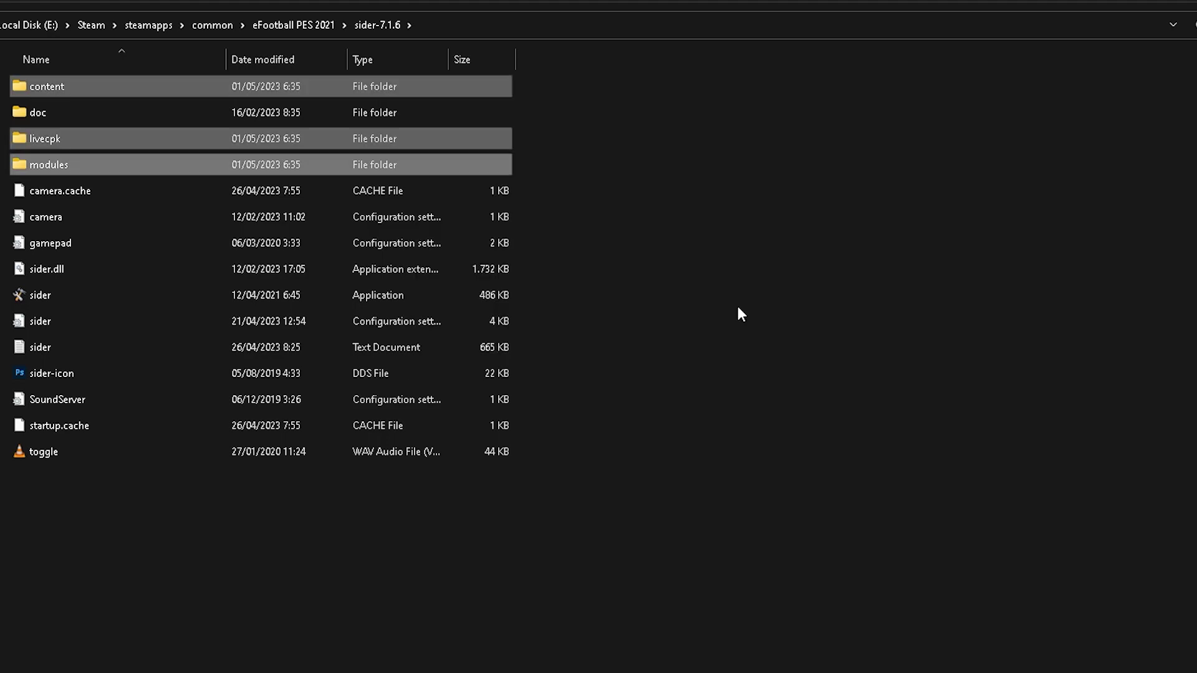
left_click(863, 430)
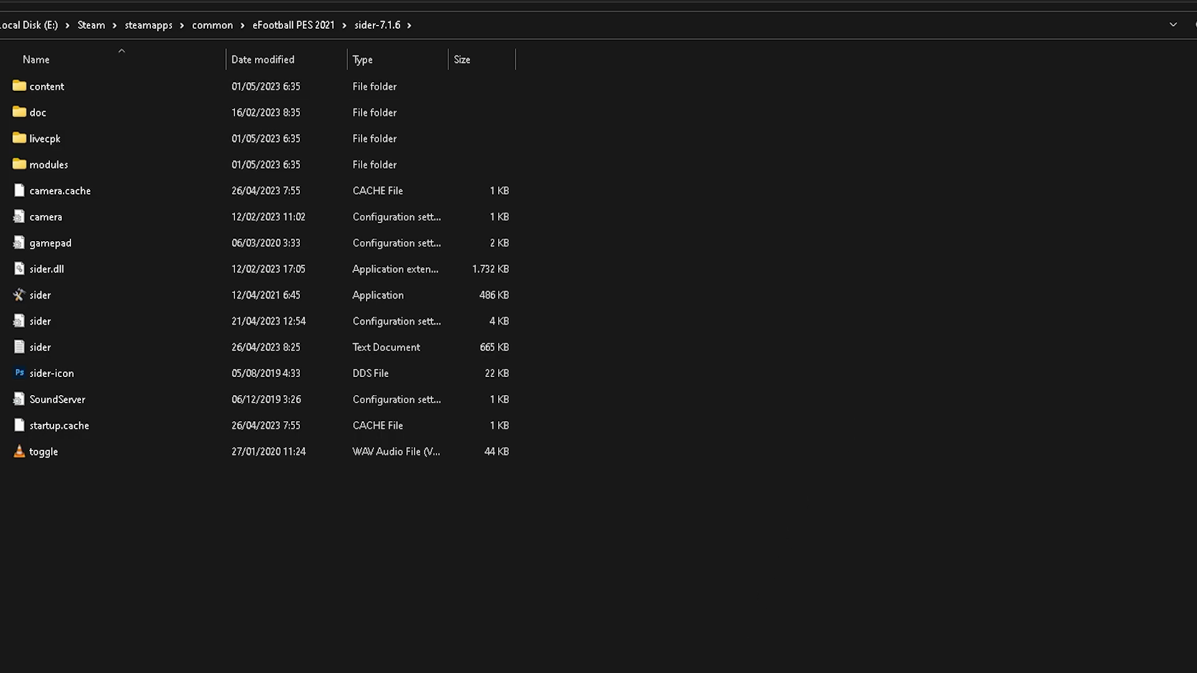
Step: Copy the line cpk.root = ".\livecpk\CompMenus" from the Install instructions and minimize them
key("alt+Tab")
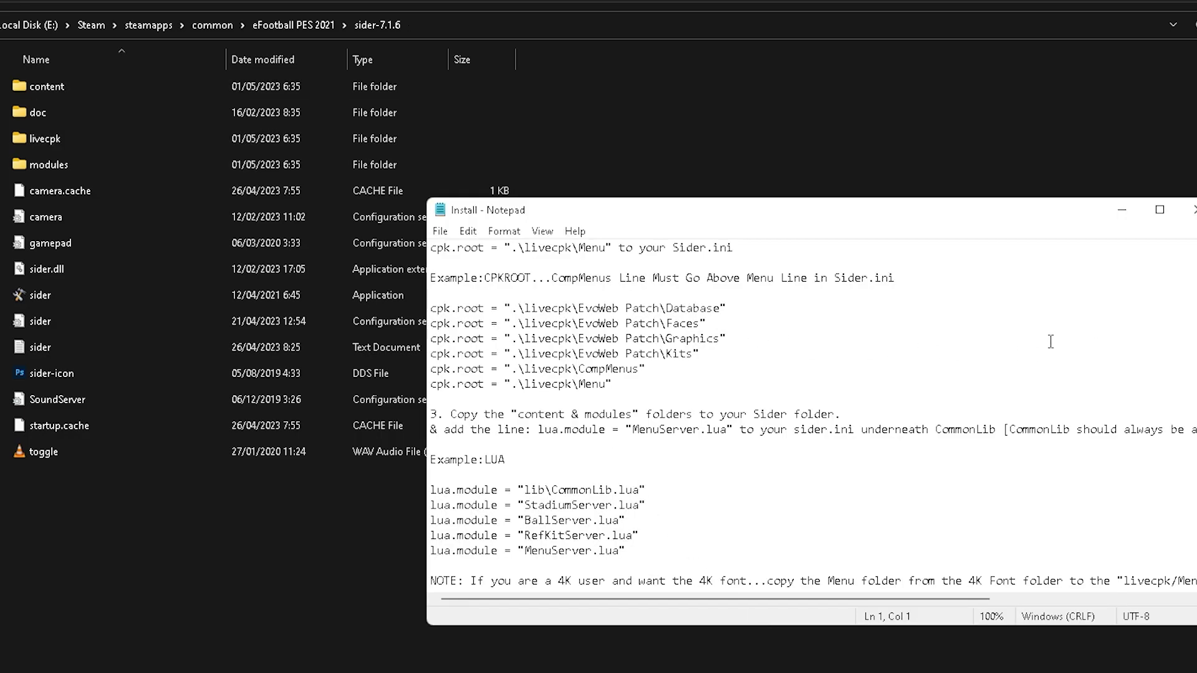
scroll(810, 415, "up", 3)
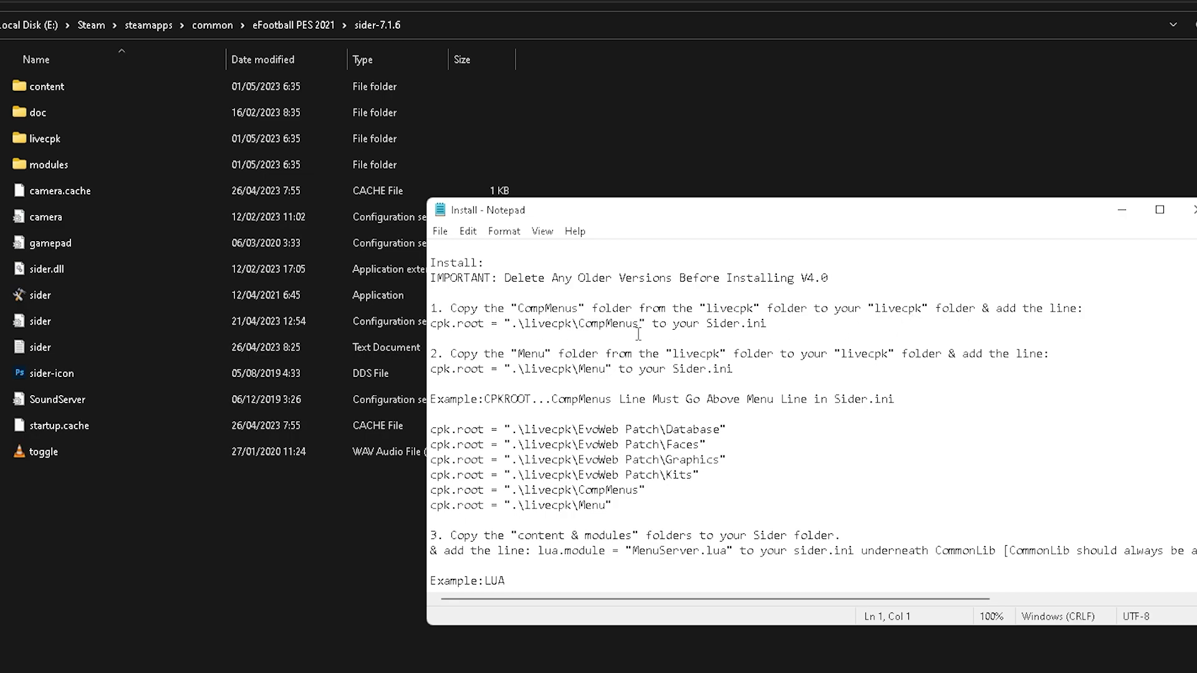
left_click_drag(646, 324, 432, 328)
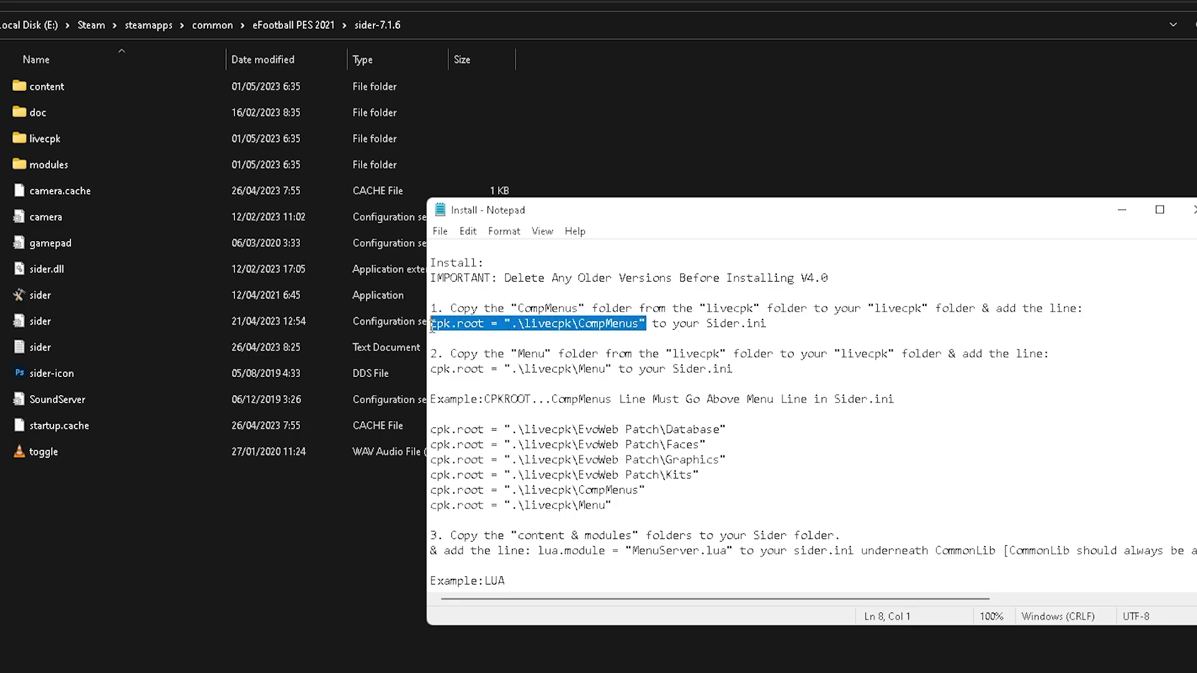
right_click(476, 323)
left_click(495, 379)
left_click(617, 668)
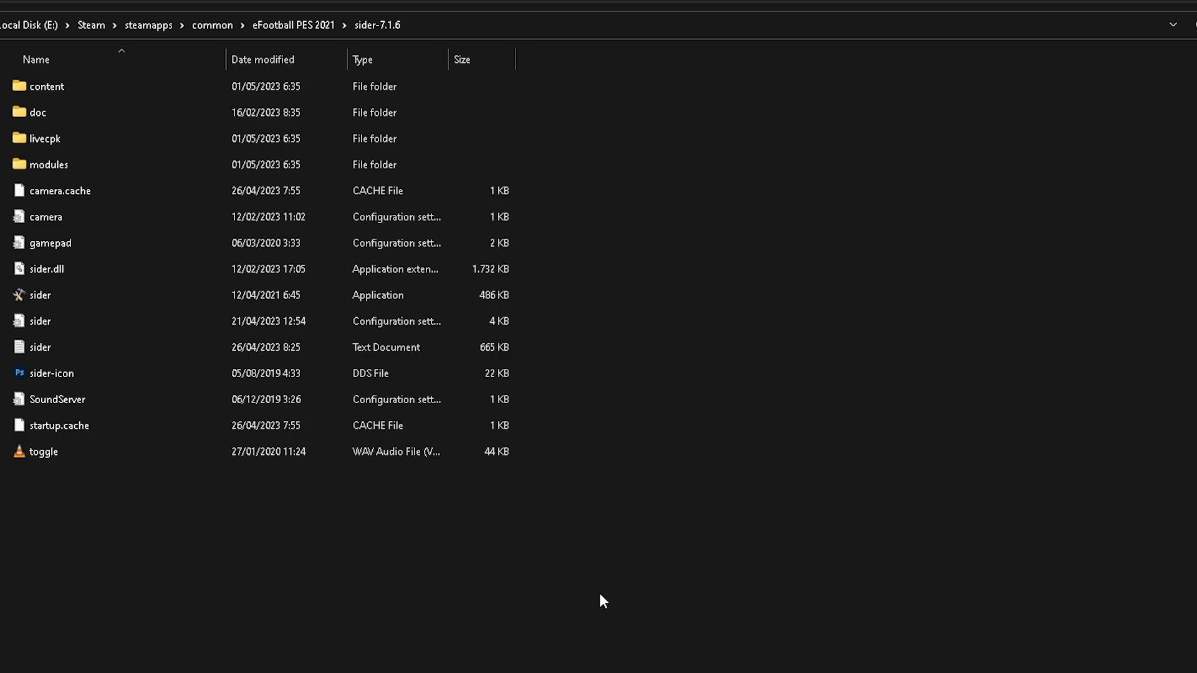
Step: Insert the copied CompMenus cpk.root line into the sider configuration file, directly below the EvoWeb Patch\Kits line
double_click(40, 322)
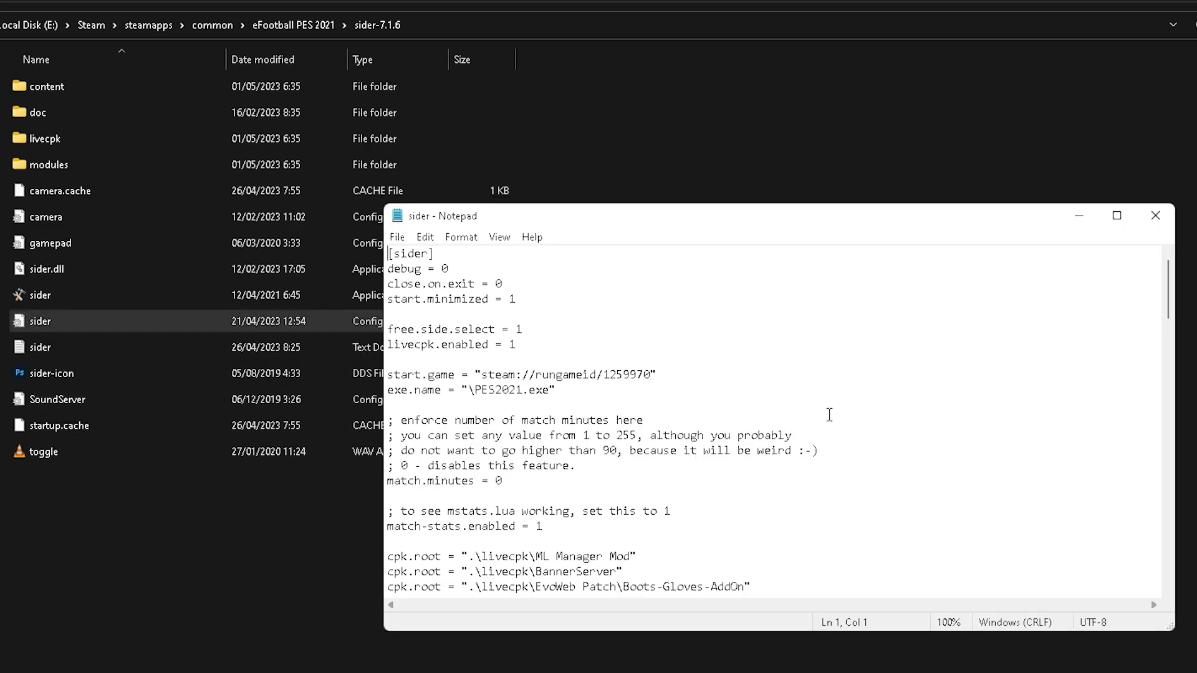
left_click_drag(1168, 309, 1192, 354)
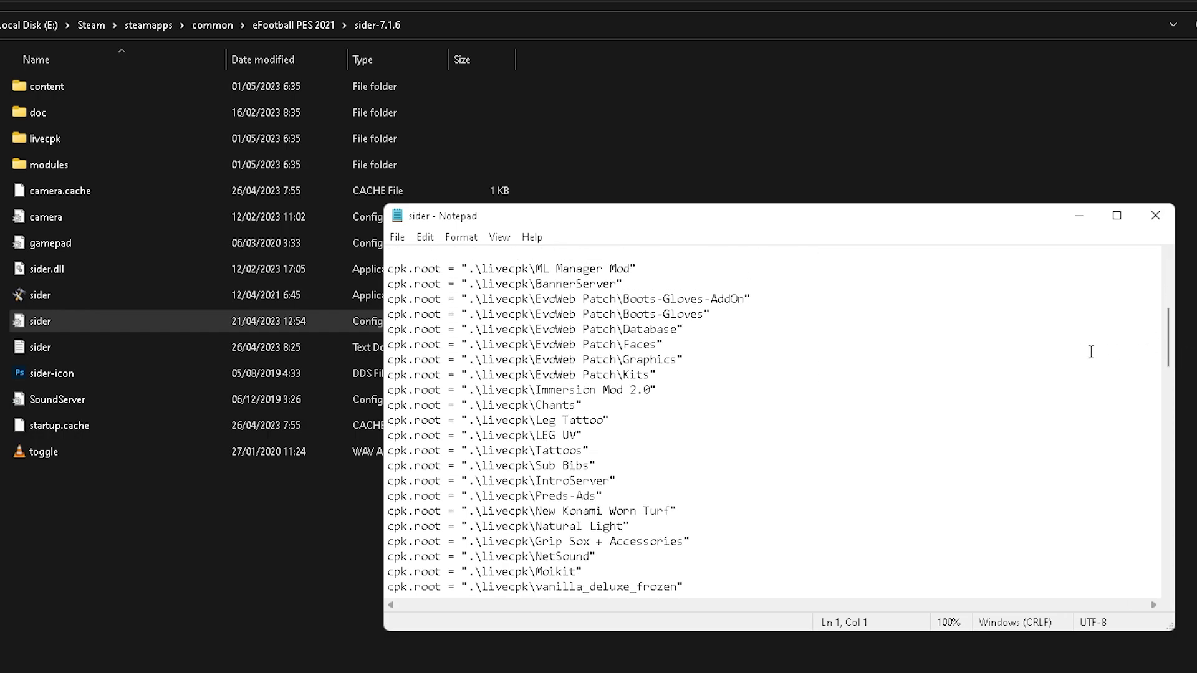
left_click(678, 375)
key("Return")
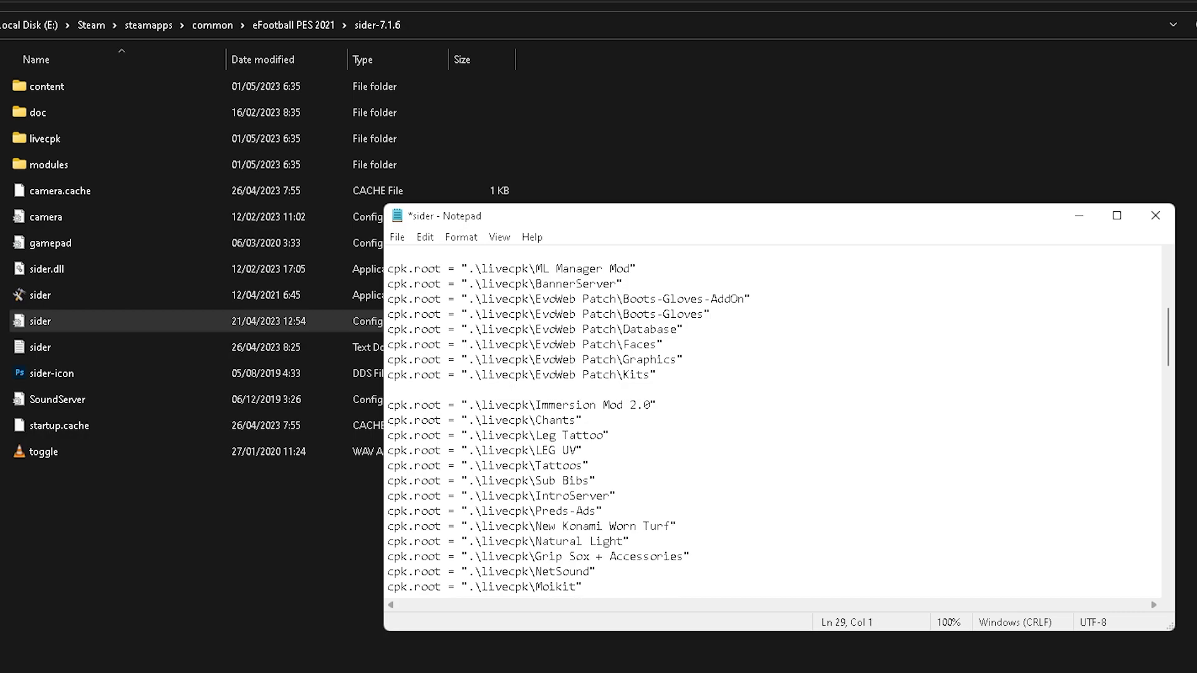
key("ctrl+v")
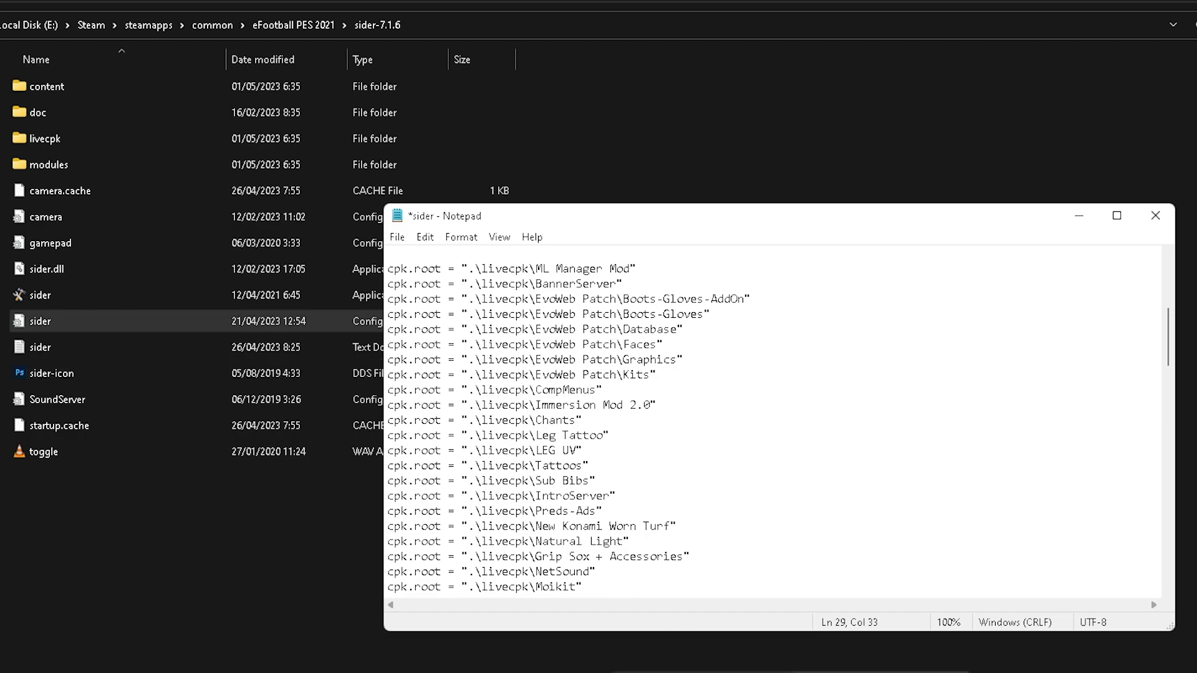
Step: Copy cpk.root = ".\livecpk\Menu" from the Install instructions into the sider configuration file below the CompMenus line, and save the file
left_click(702, 672)
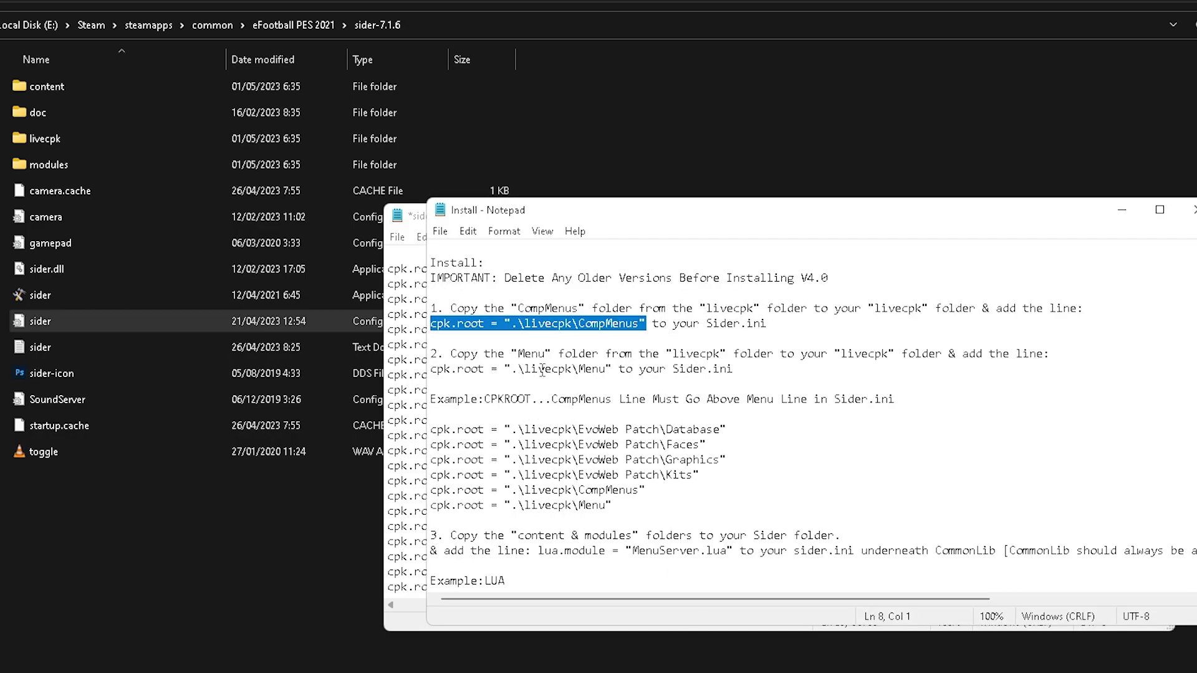
left_click_drag(612, 369, 433, 369)
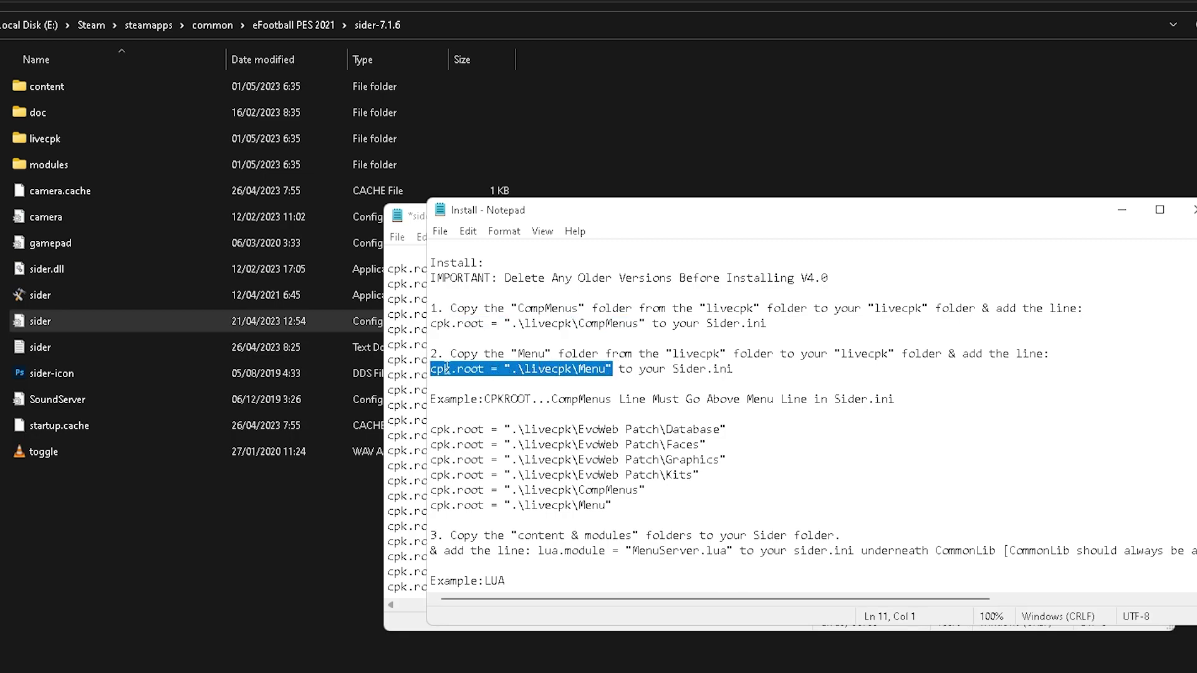
right_click(447, 368)
left_click(464, 427)
left_click(413, 224)
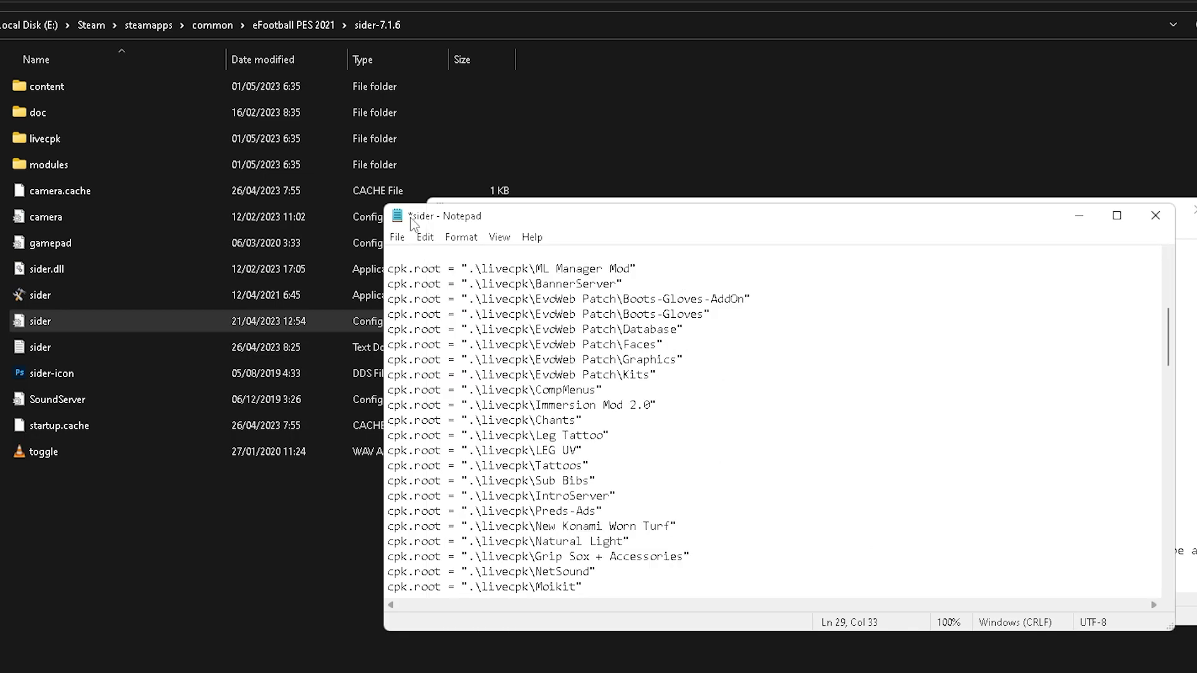
key("Return")
key("ctrl+v")
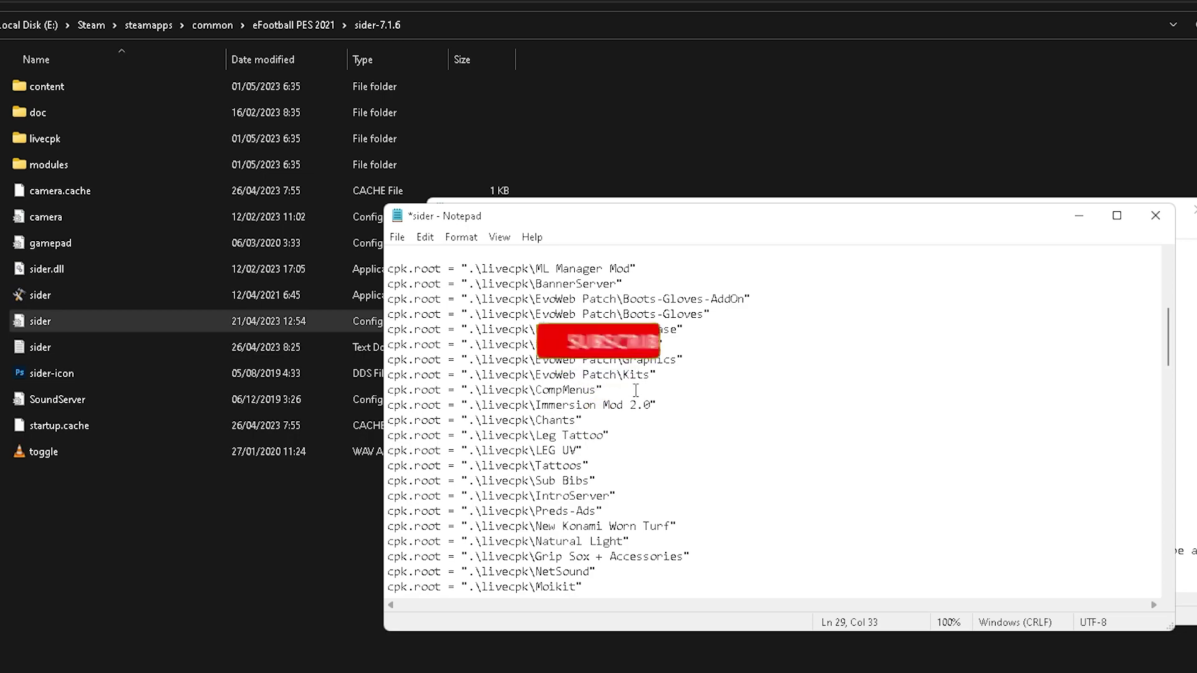
key("ctrl+s")
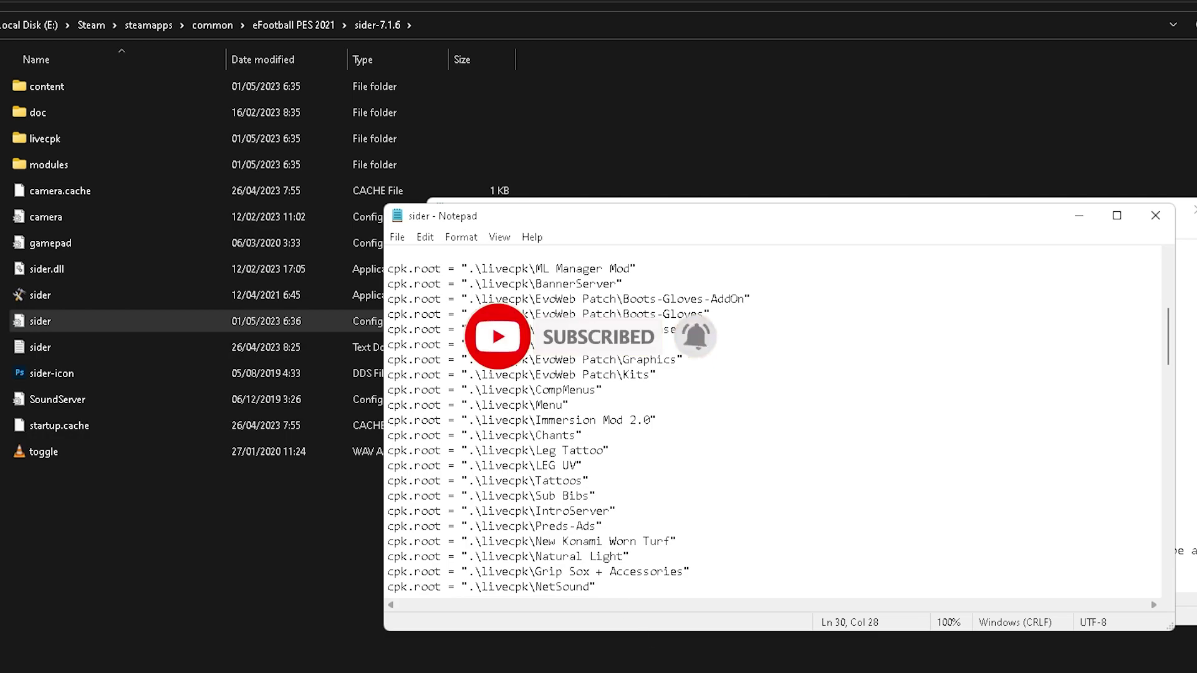
Step: Copy the line lua.module = "MenuServer.lua" from the Install instructions and minimize them
key("alt+Tab")
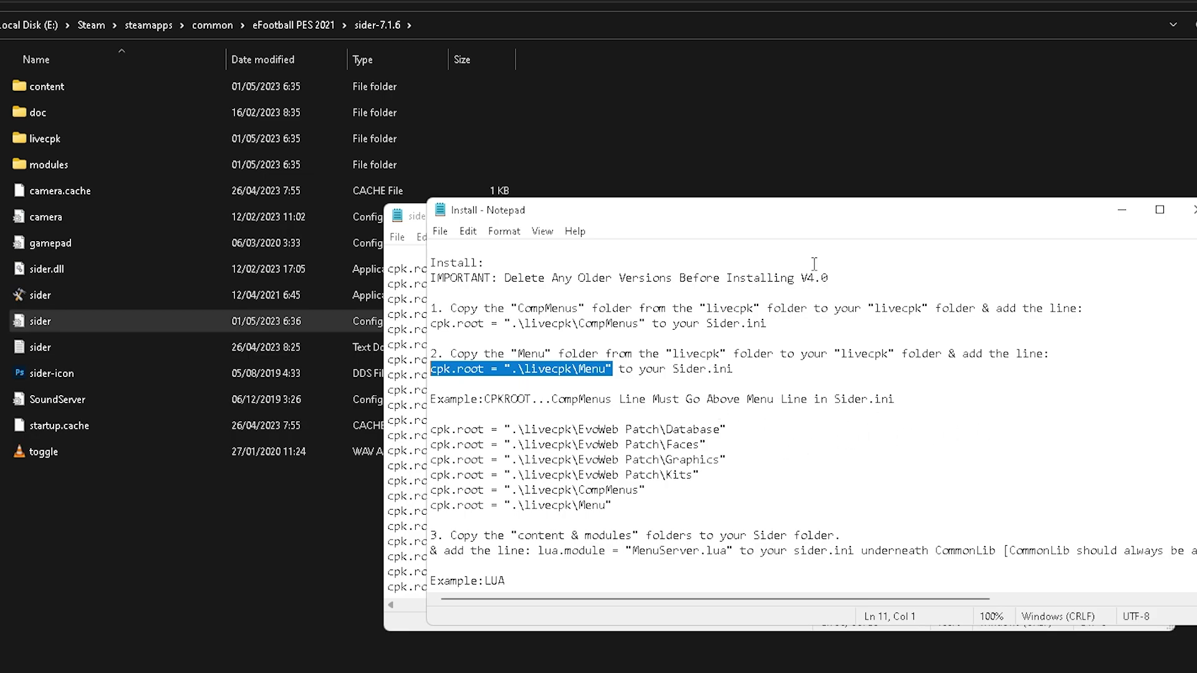
left_click_drag(813, 213, 885, 260)
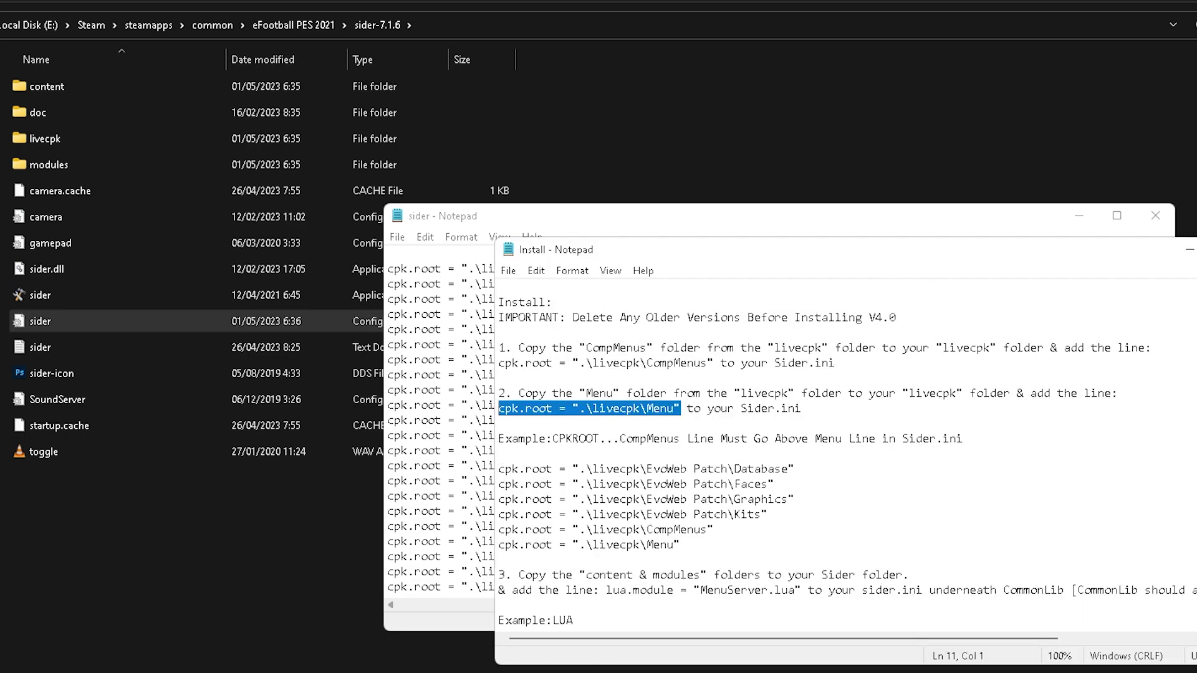
scroll(841, 461, "down", 2)
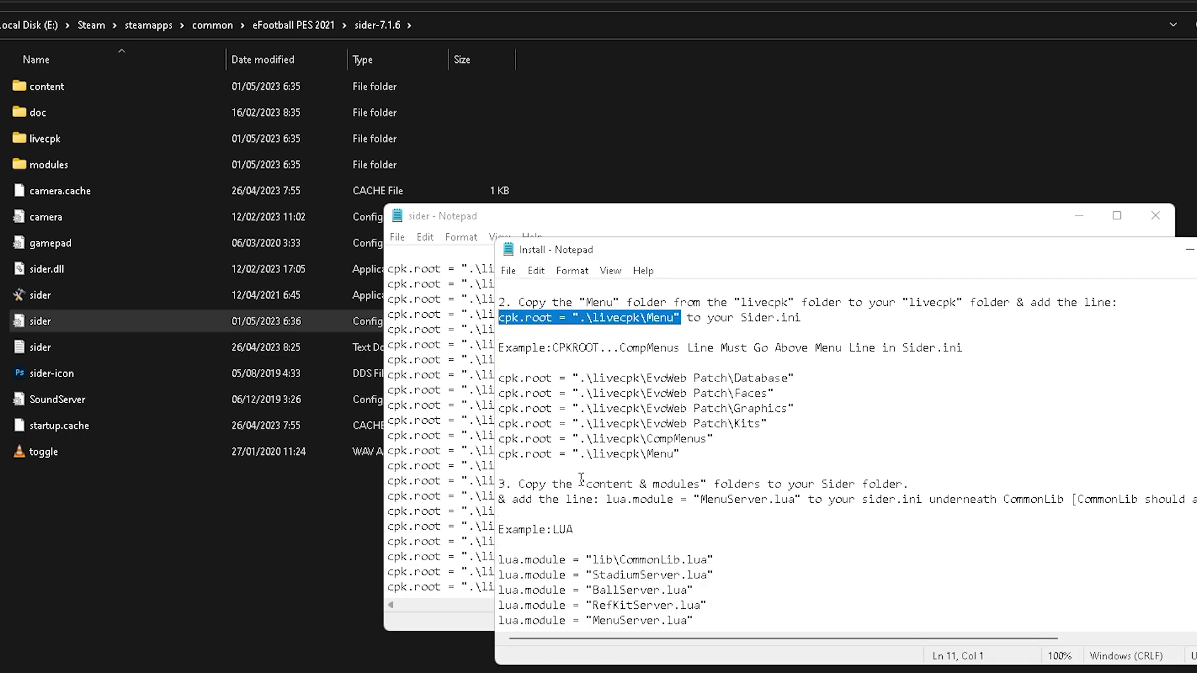
left_click_drag(606, 501, 803, 503)
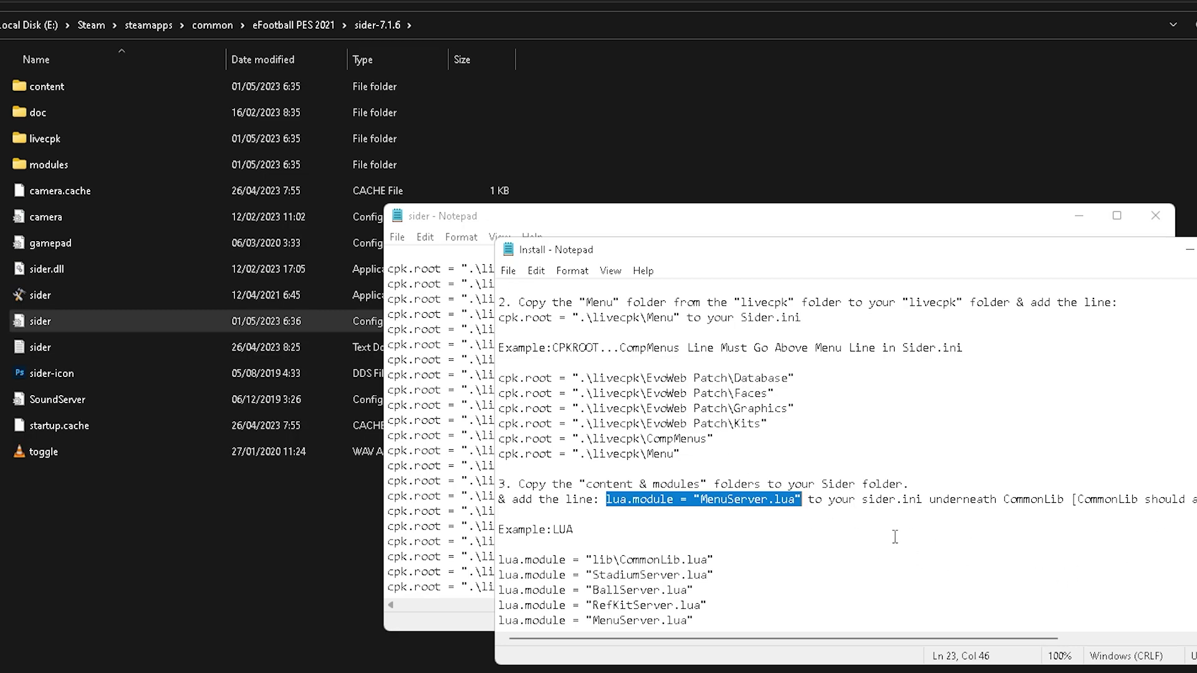
scroll(847, 455, "down", 1)
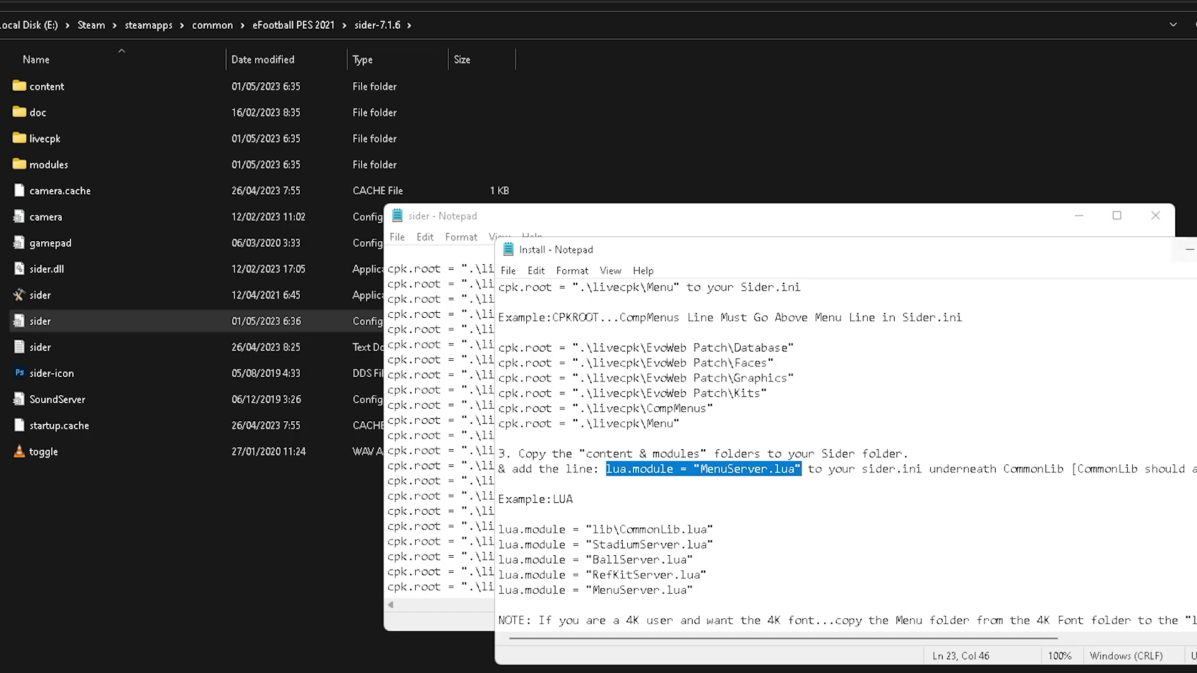
left_click(1189, 250)
Step: Insert the copied MenuServer.lua line into the sider configuration file directly below the RefKitServer.lua line, then save and close the file
left_click_drag(1168, 337, 1169, 415)
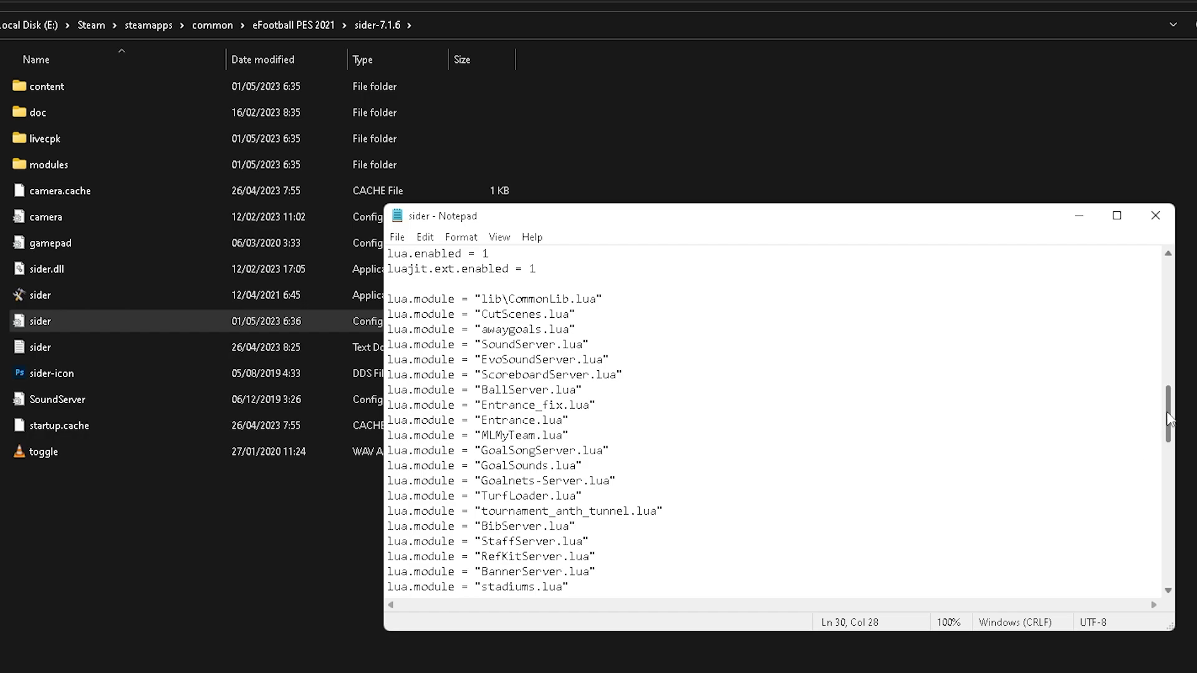
scroll(1175, 430, "down", 2)
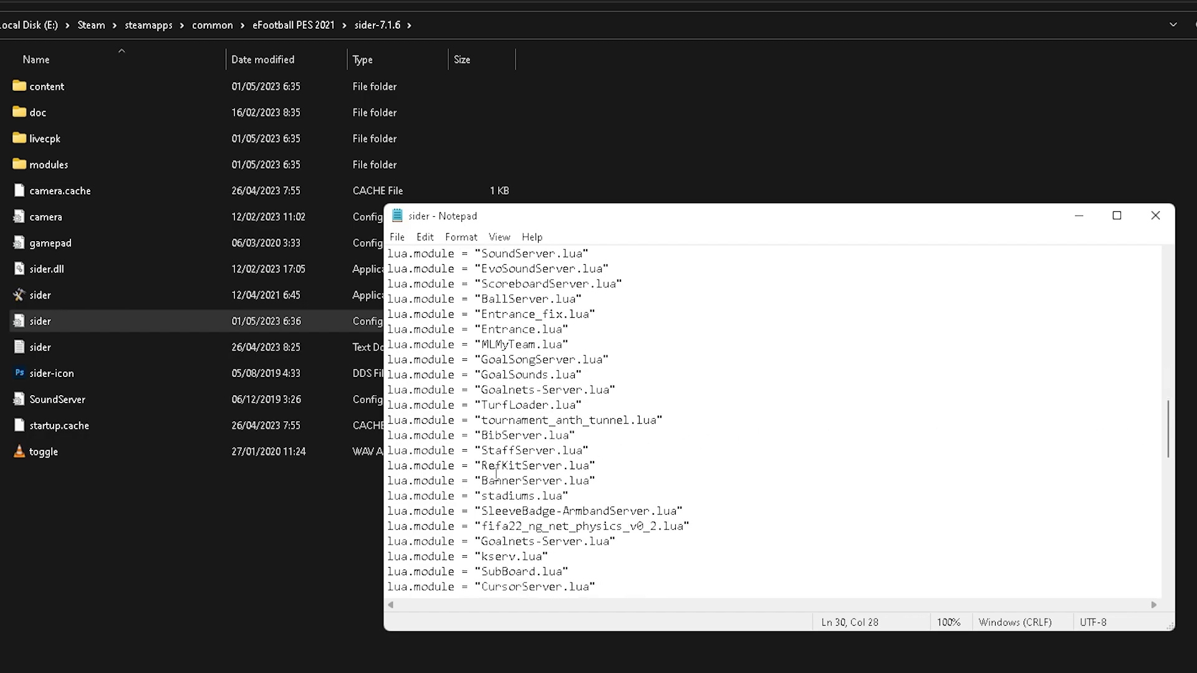
left_click(613, 464)
key("Return")
key("ctrl+v")
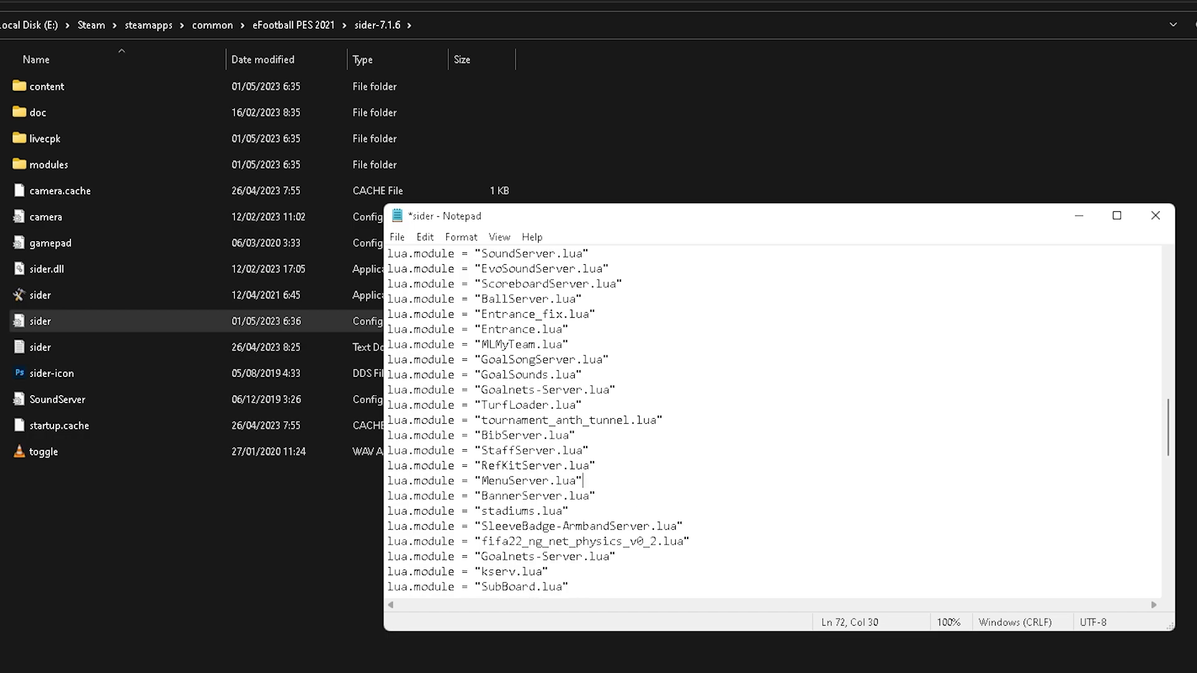
key("ctrl+s")
left_click(1162, 222)
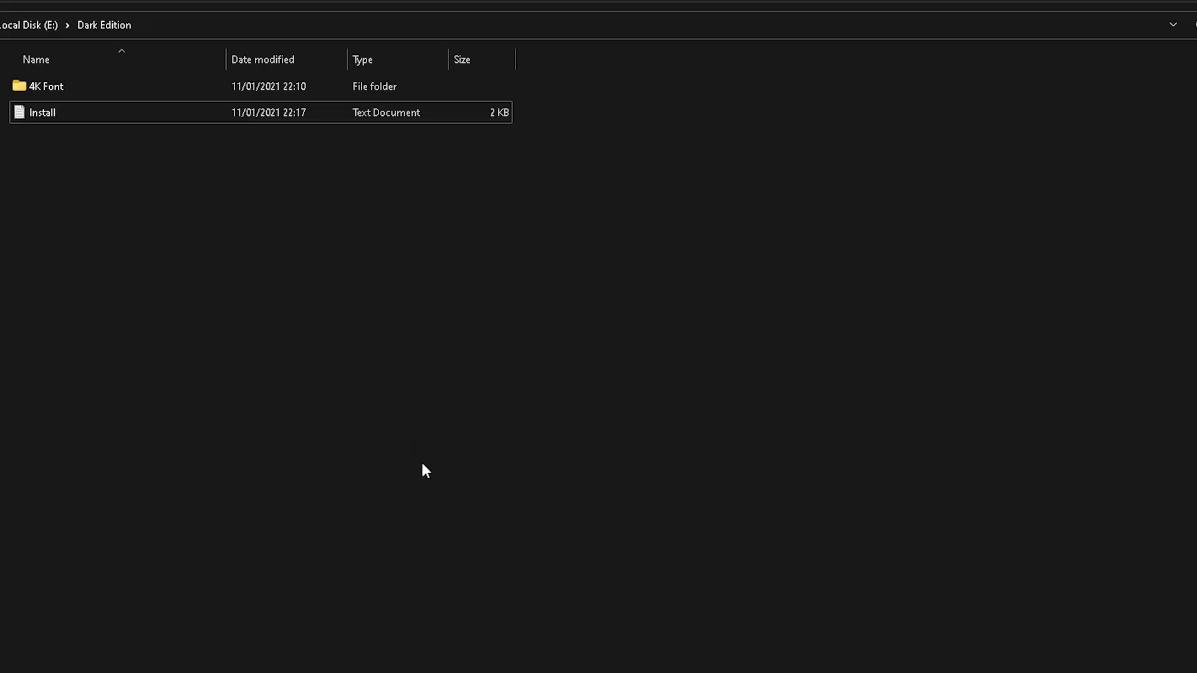
Step: Examine the 4K Font folder in Dark Edition and read the 4K font note in the Install instructions, then close them
double_click(55, 88)
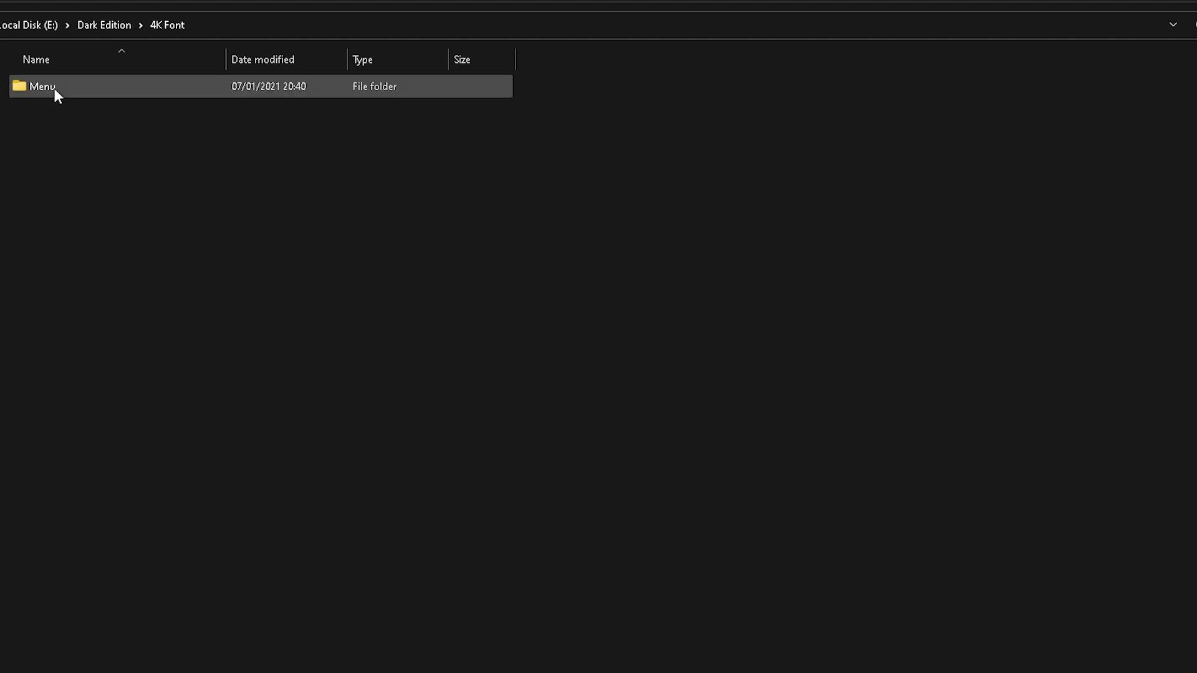
double_click(117, 86)
key("BackSpace")
key("BackSpace")
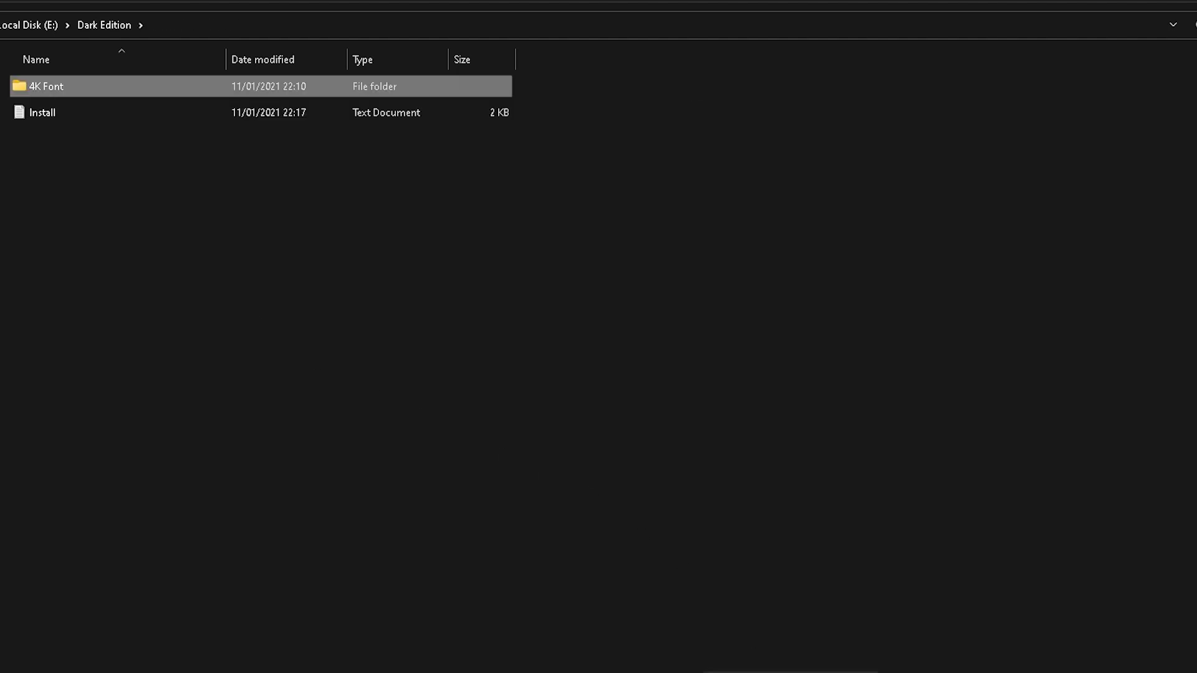
left_click(762, 670)
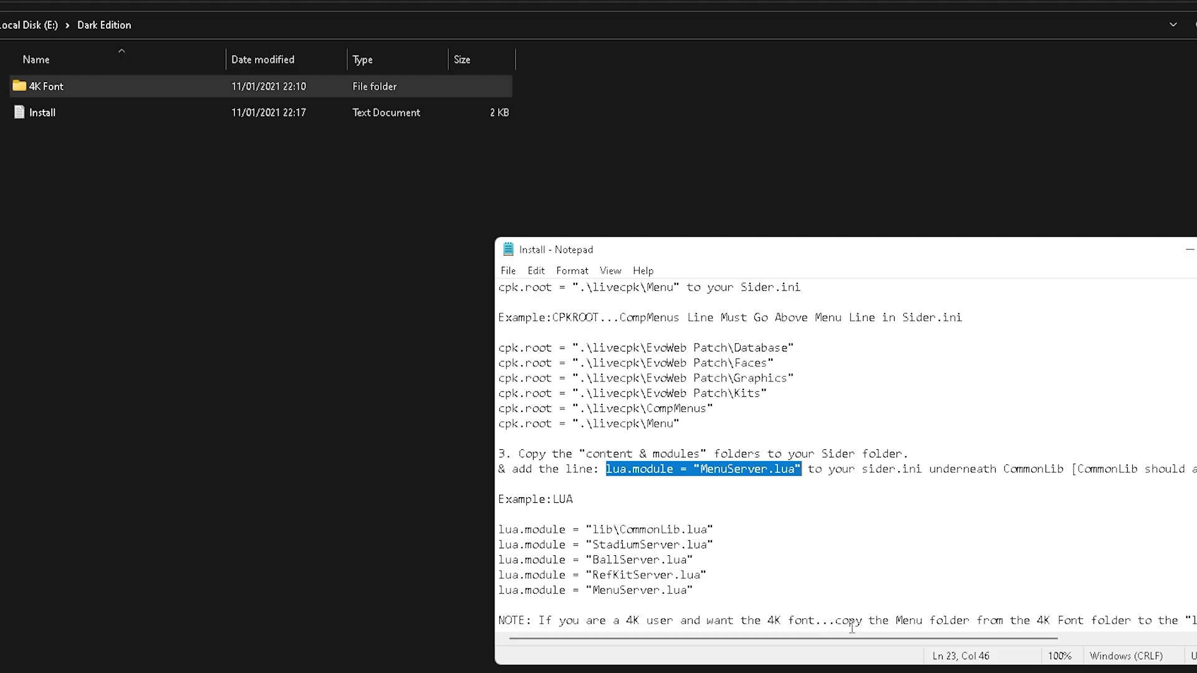
left_click_drag(952, 641, 1056, 645)
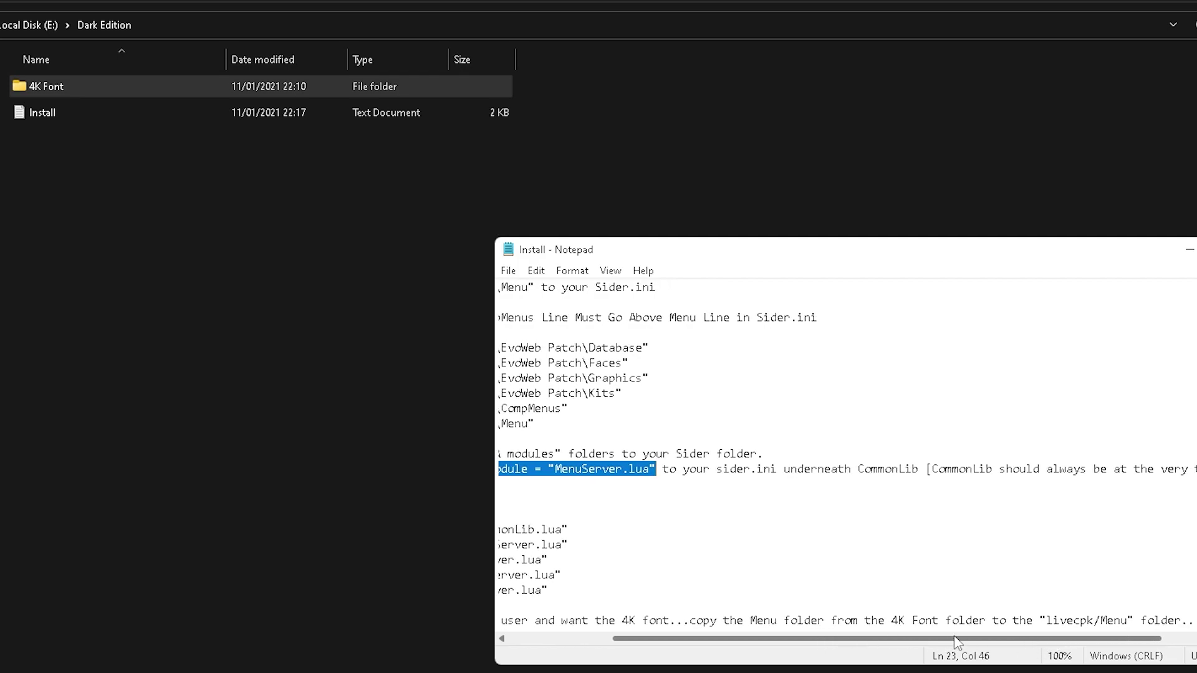
left_click_drag(960, 645, 1055, 645)
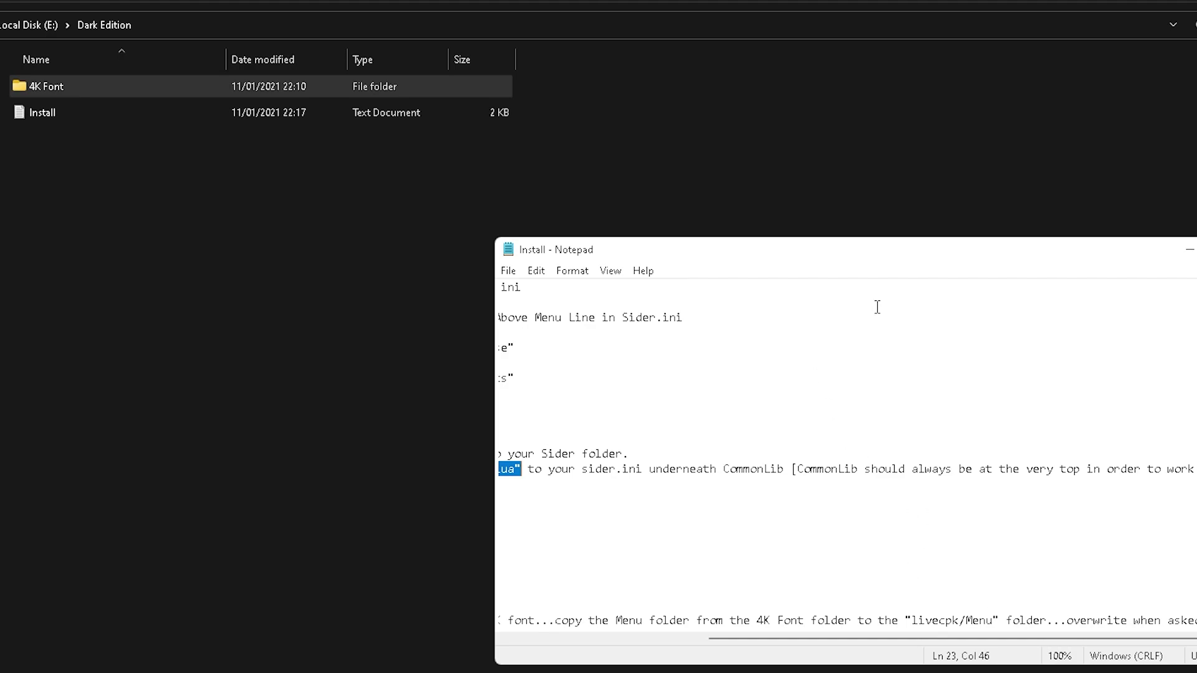
key("alt+F4")
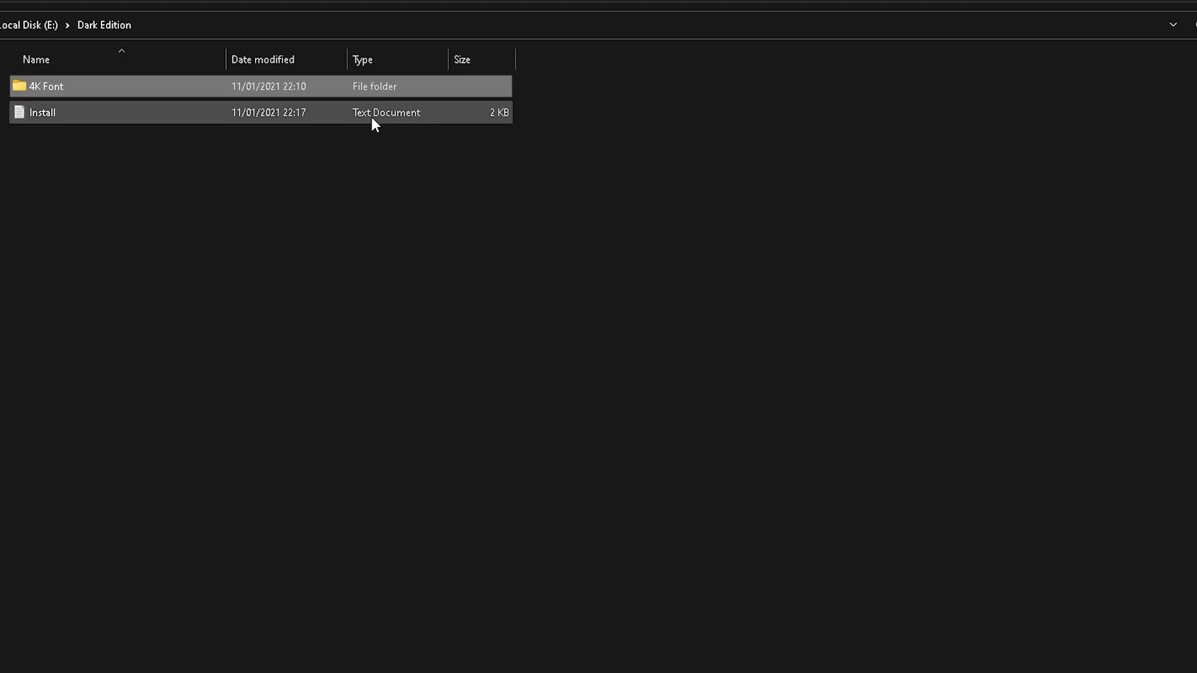
double_click(37, 87)
key("alt+Left")
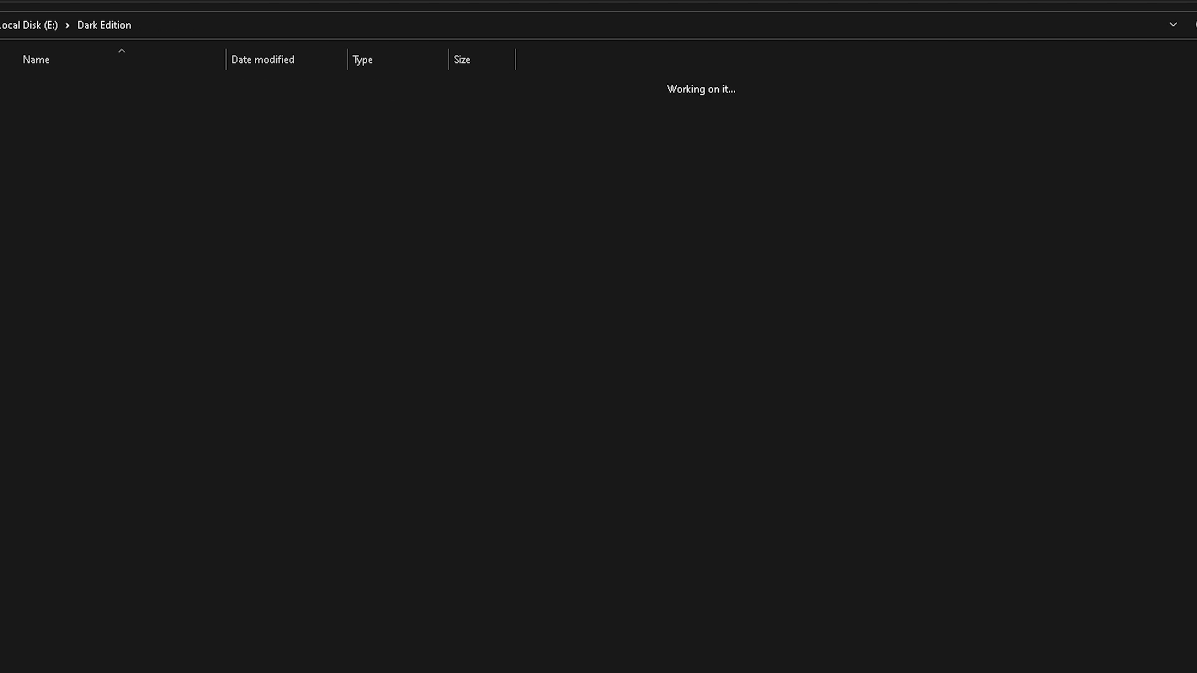
Step: Extract the MenuServer V4 Update 1 archive into the same location on Local Disk (E:)
key("alt+Left")
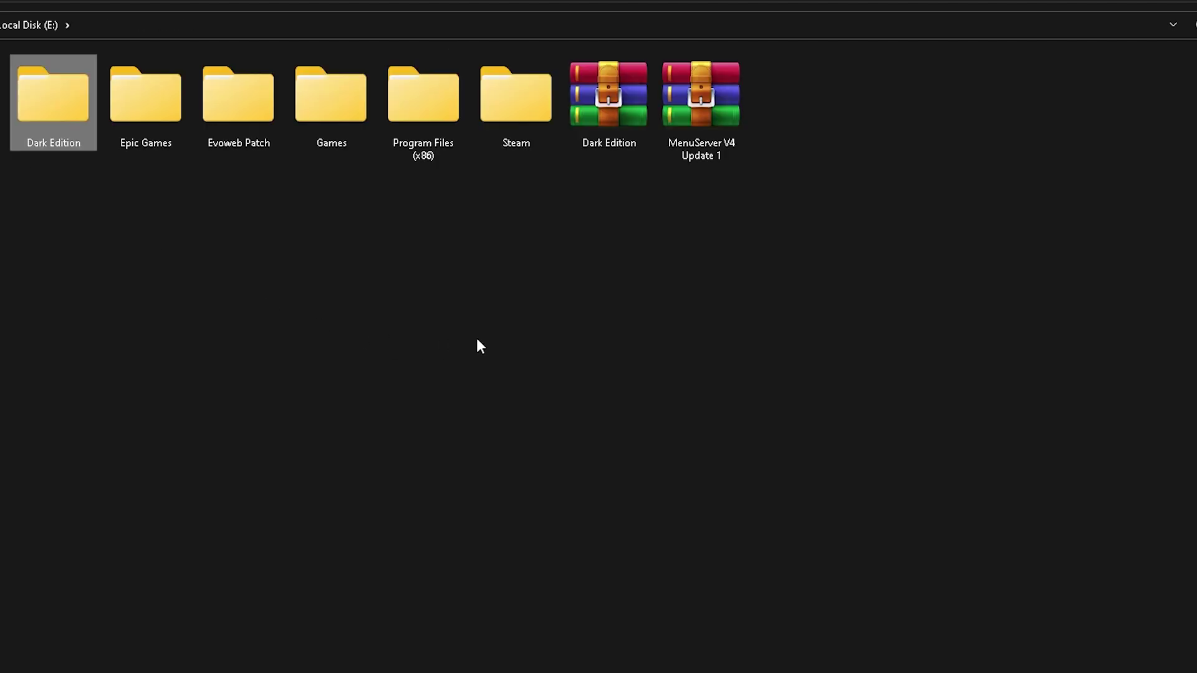
left_click(708, 99)
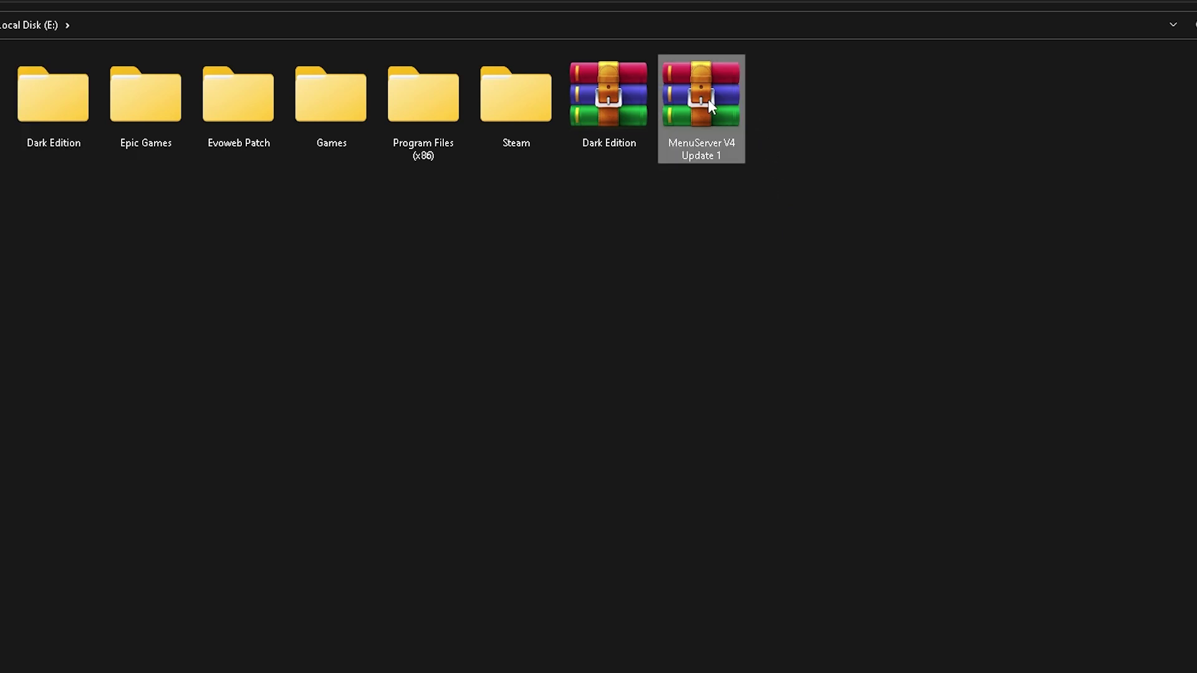
right_click(708, 99)
left_click(787, 299)
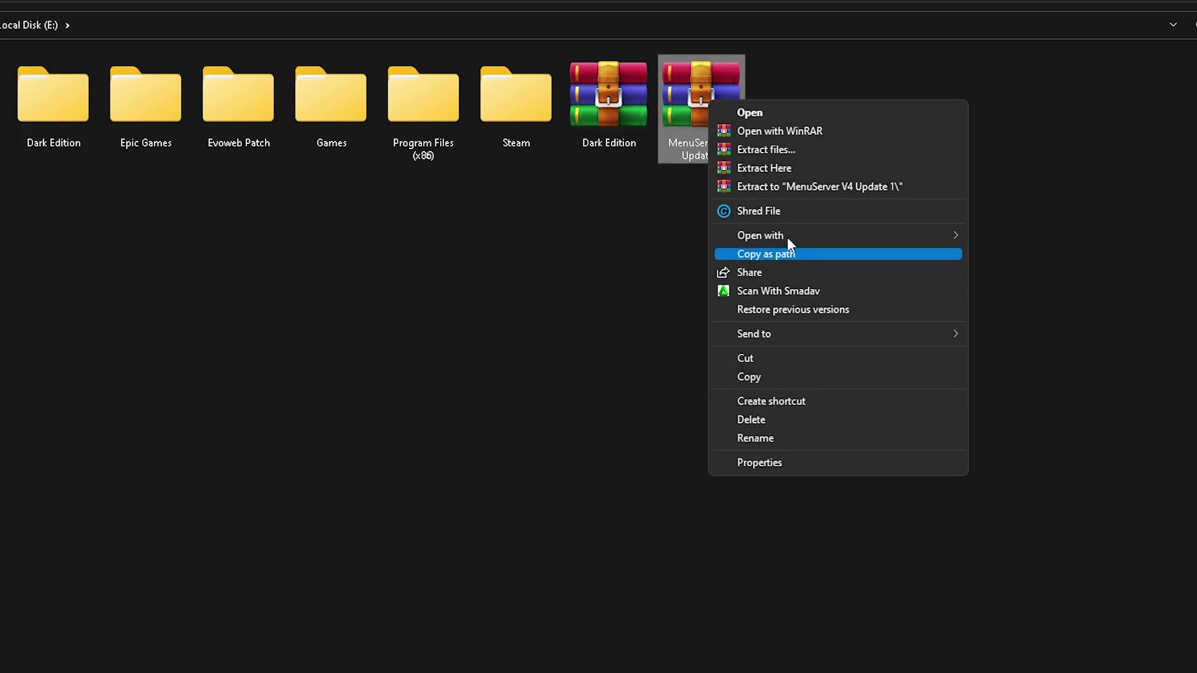
left_click(788, 169)
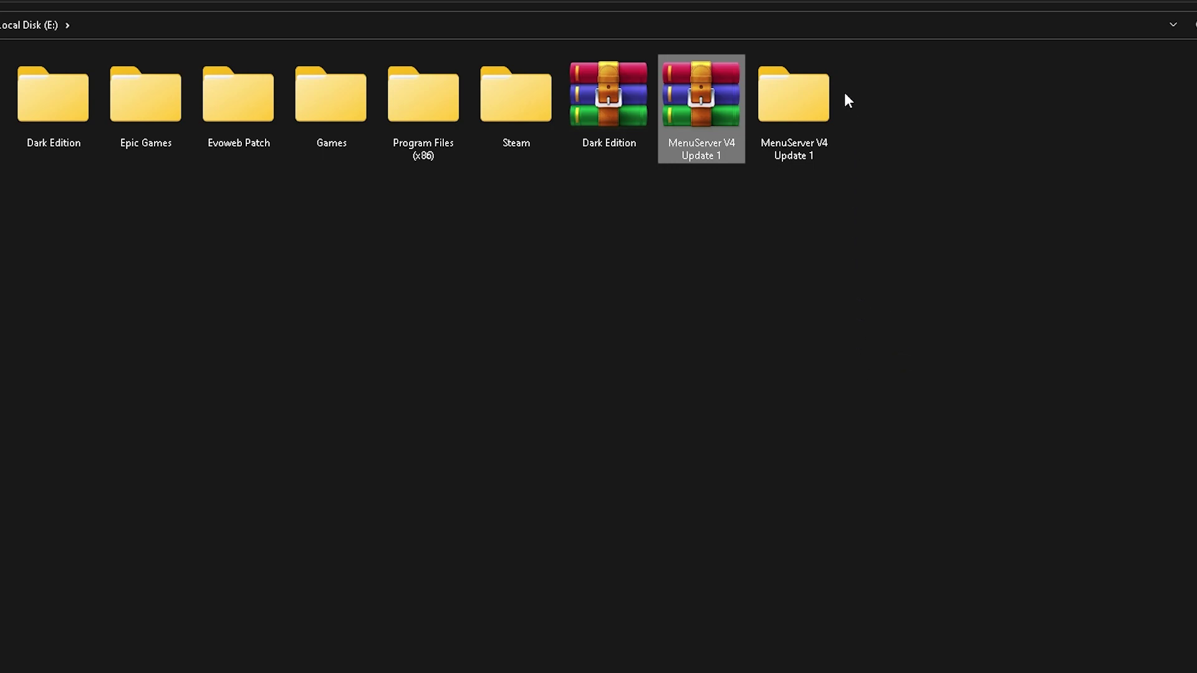
Step: Look through the menu-server folder inside the extracted MenuServer V4 Update 1 folder, and cut that menu-server folder
double_click(813, 91)
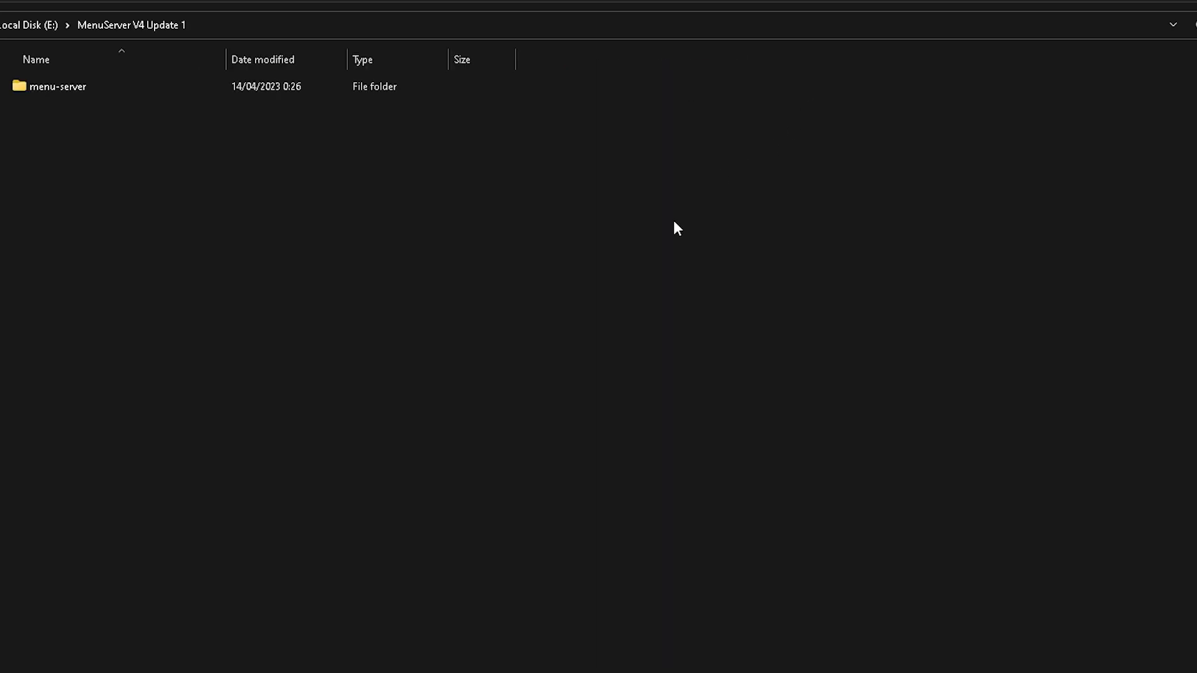
double_click(107, 86)
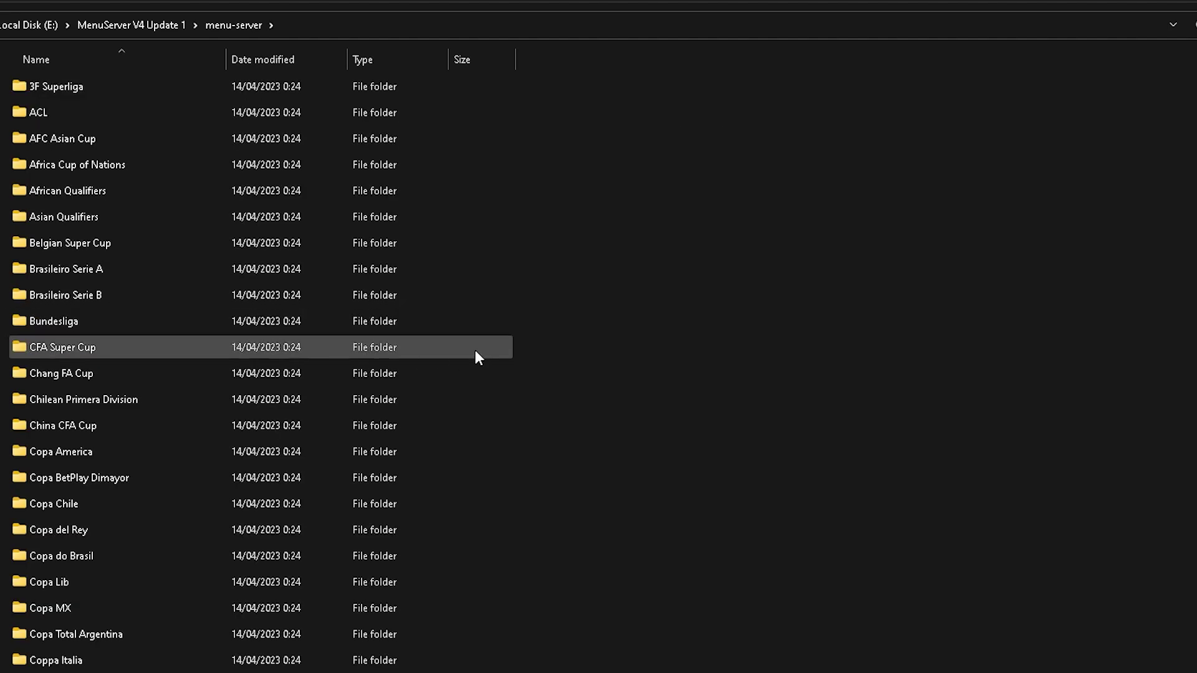
scroll(598, 374, "down", 20)
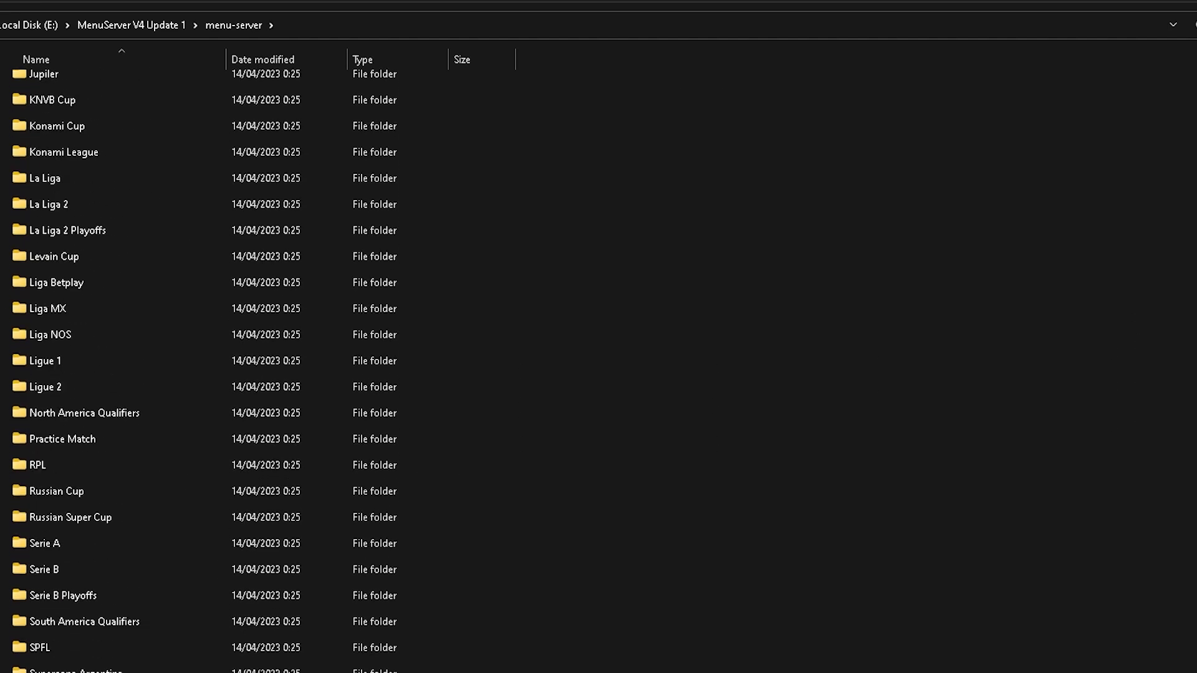
scroll(598, 374, "up", 20)
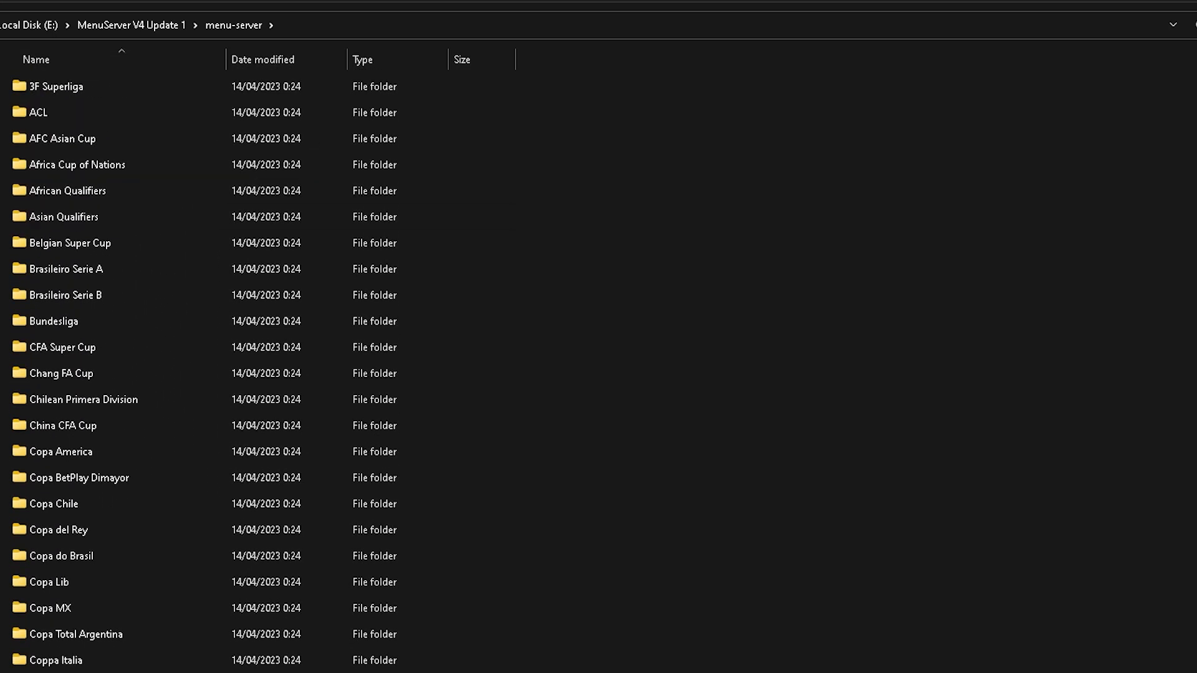
key("alt+Up")
key("alt+Up")
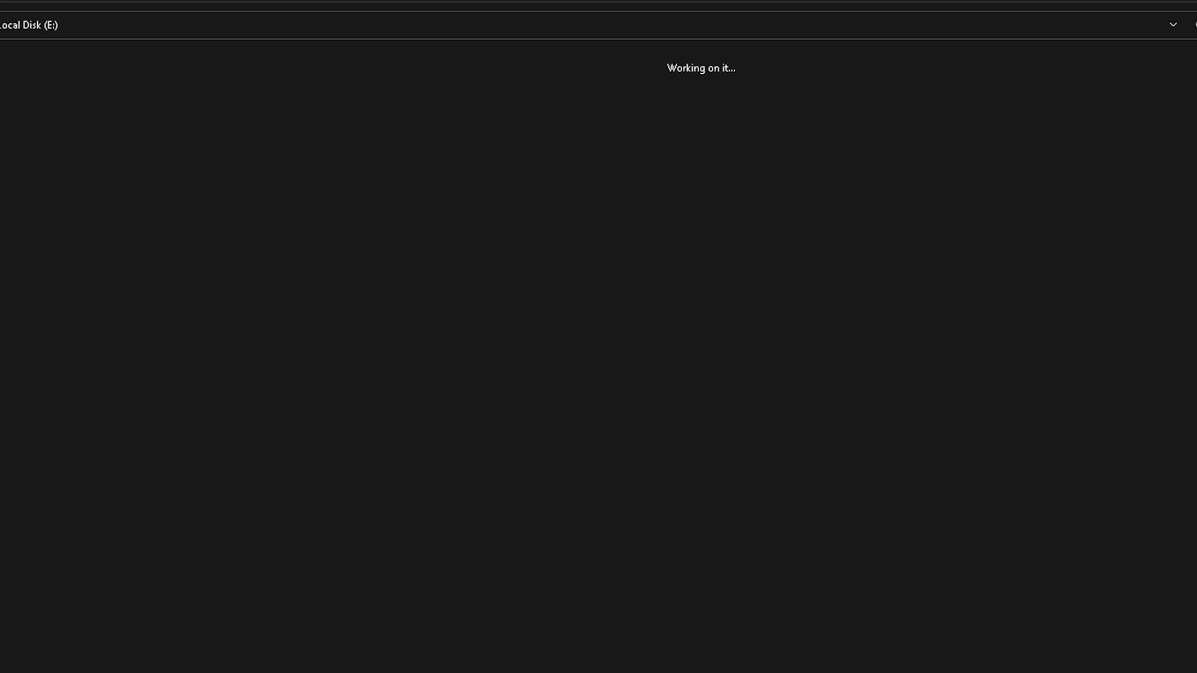
double_click(447, 110)
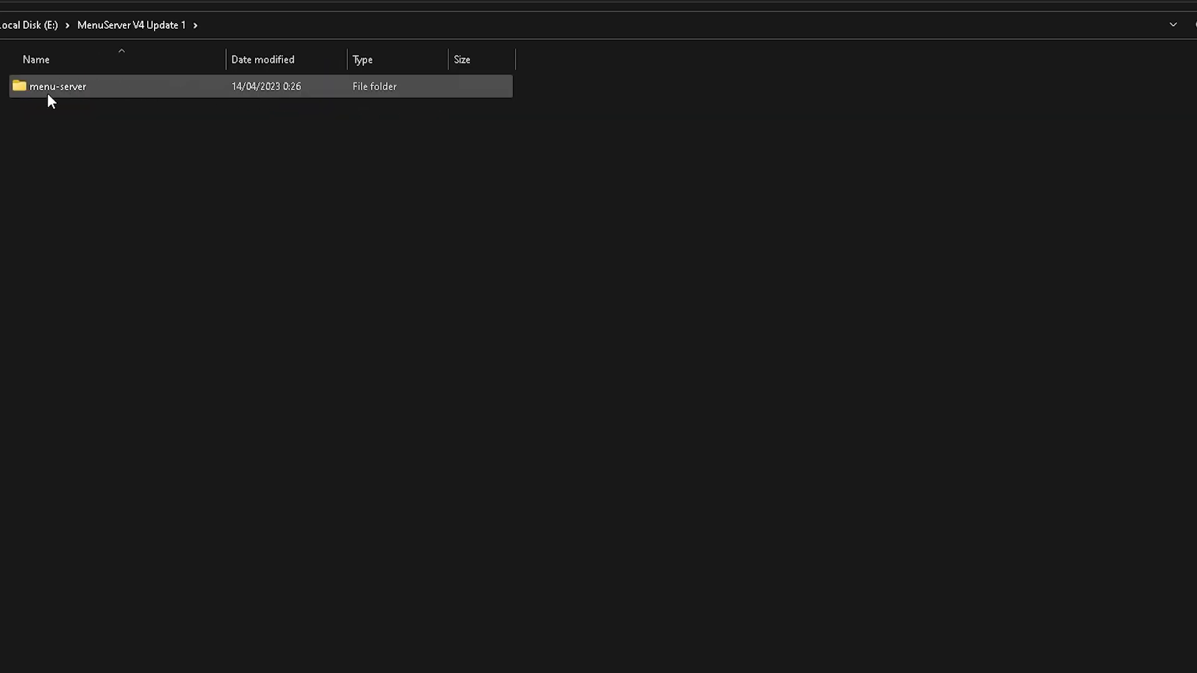
right_click(44, 84)
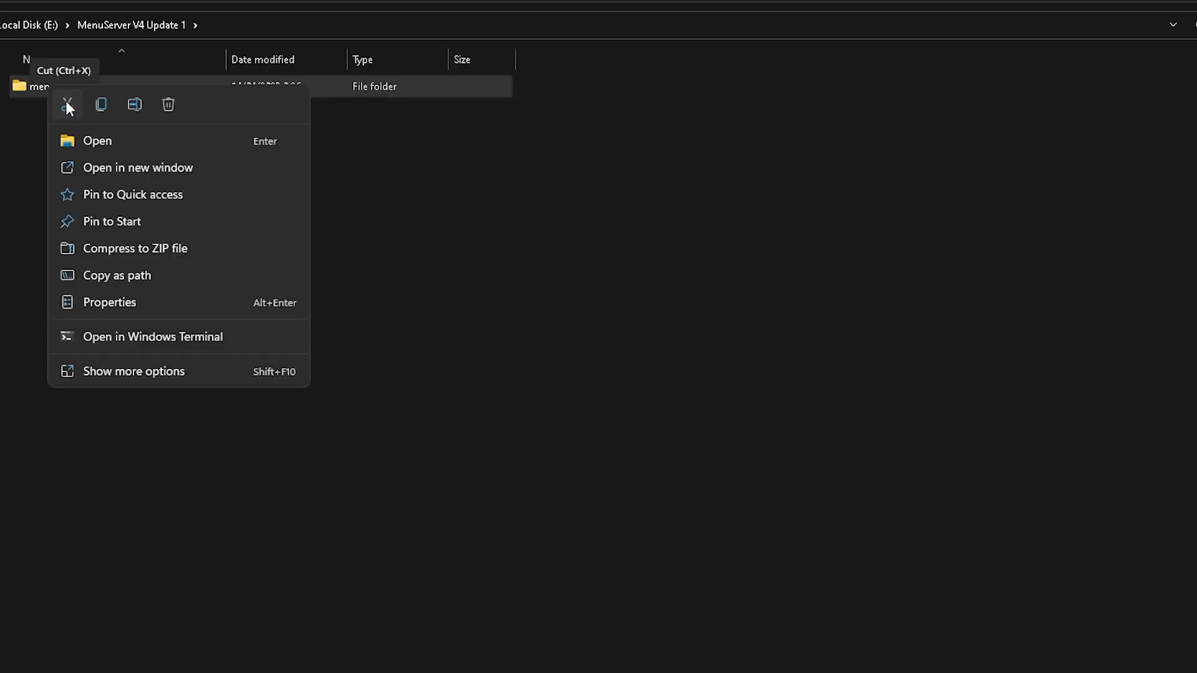
left_click(67, 104)
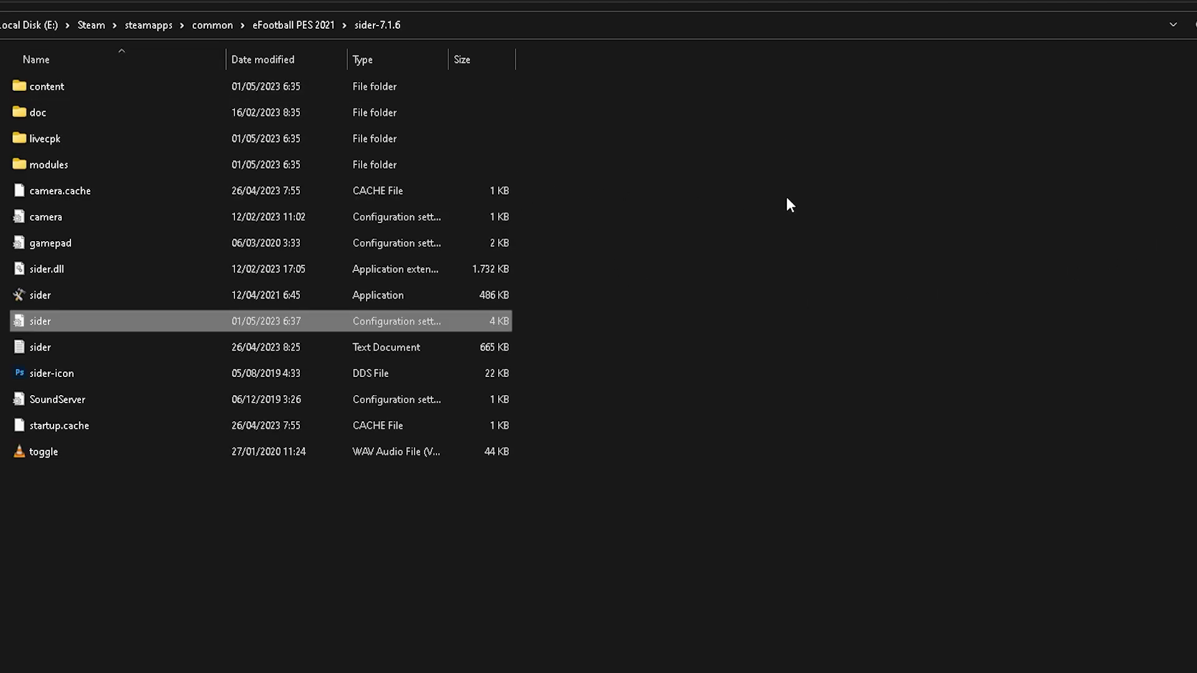
Step: Permanently delete the old menu-server folder from the content folder of sider-7.1.6 and put the cut menu-server folder in its place
left_click(47, 87)
double_click(48, 88)
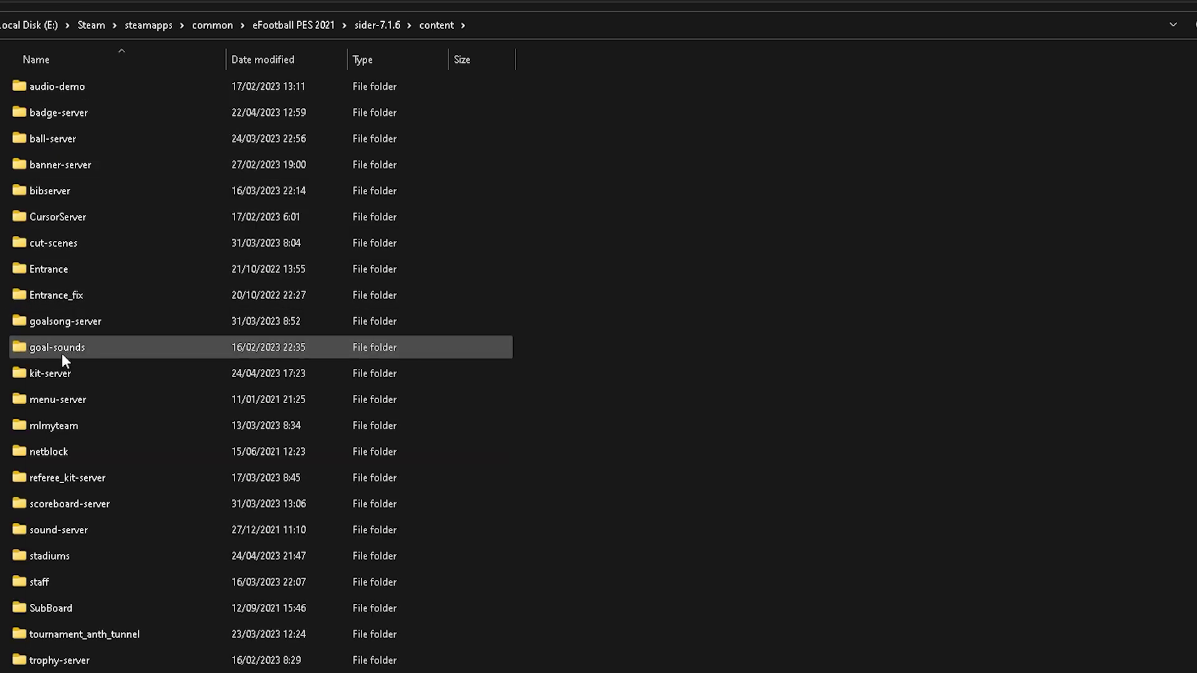
double_click(81, 400)
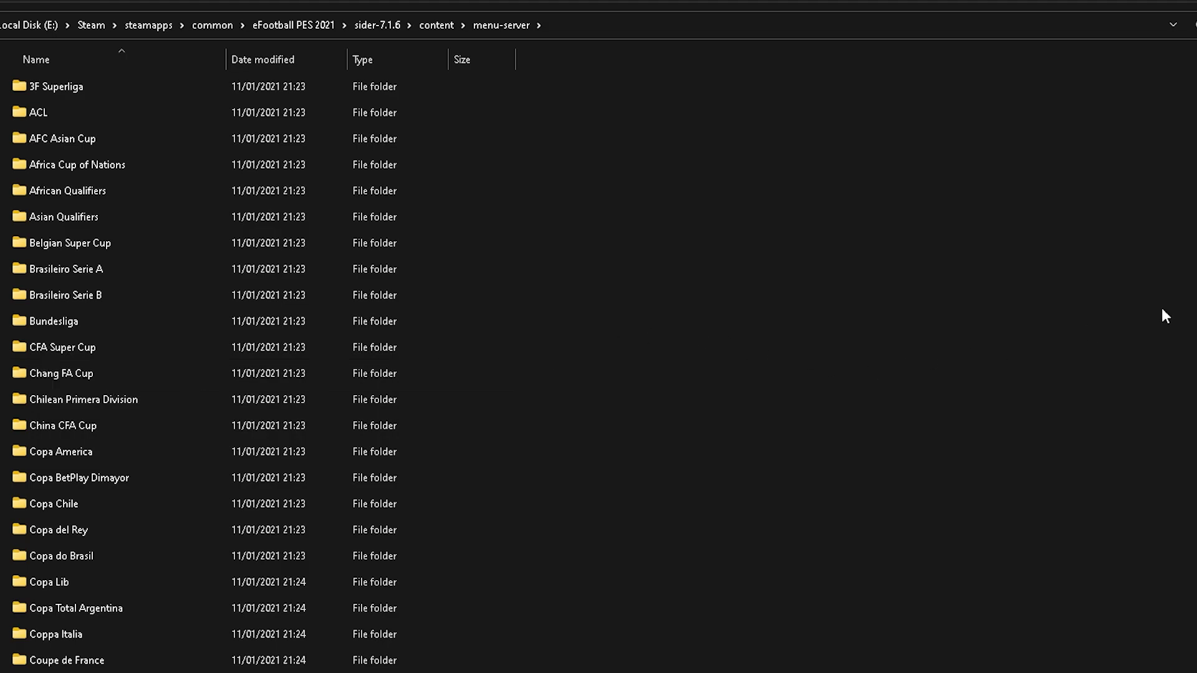
scroll(204, 370, "down", 20)
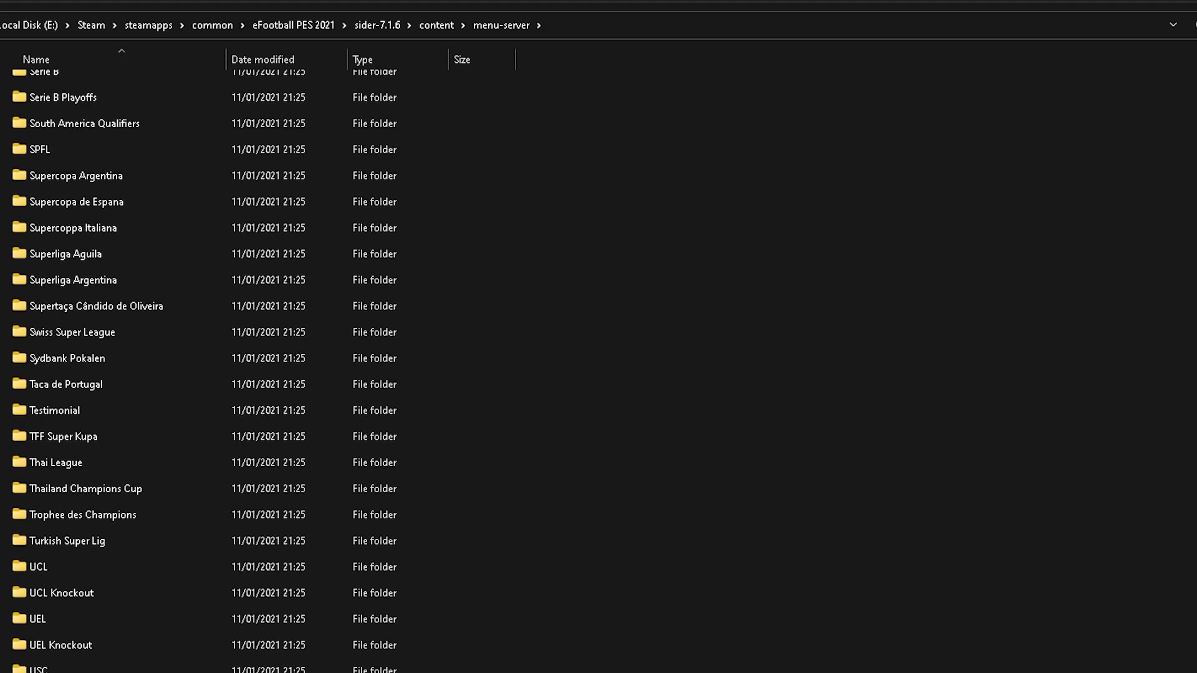
key("alt+Up")
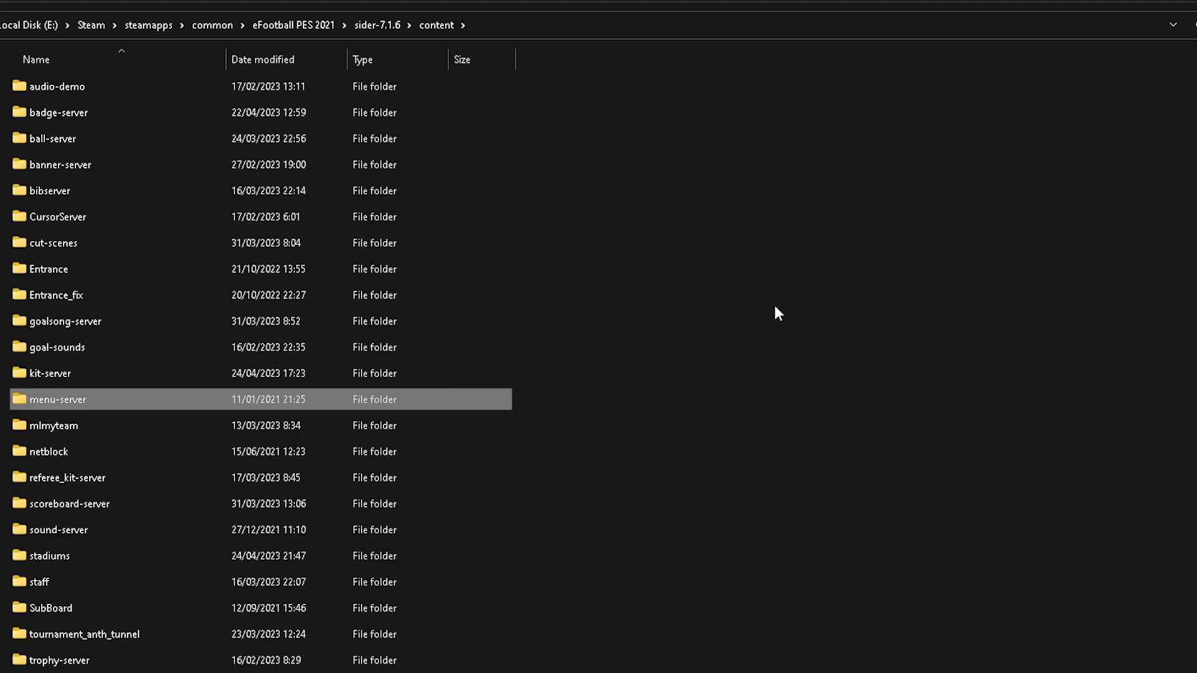
key("shift+Delete")
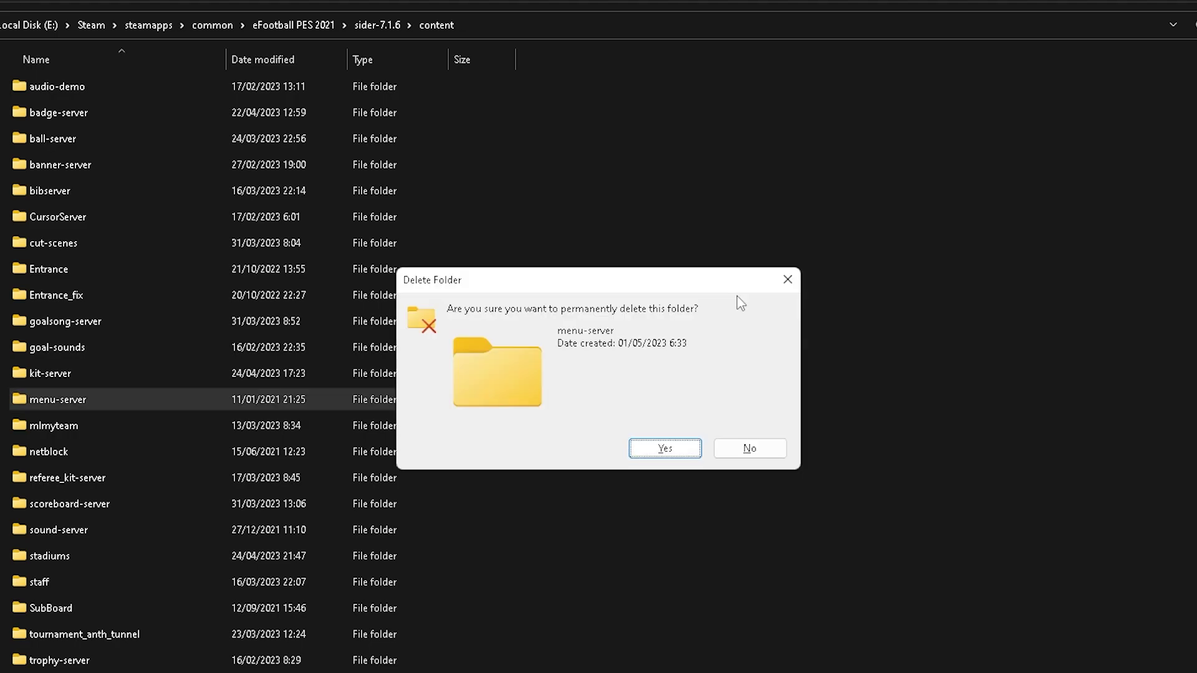
key("Return")
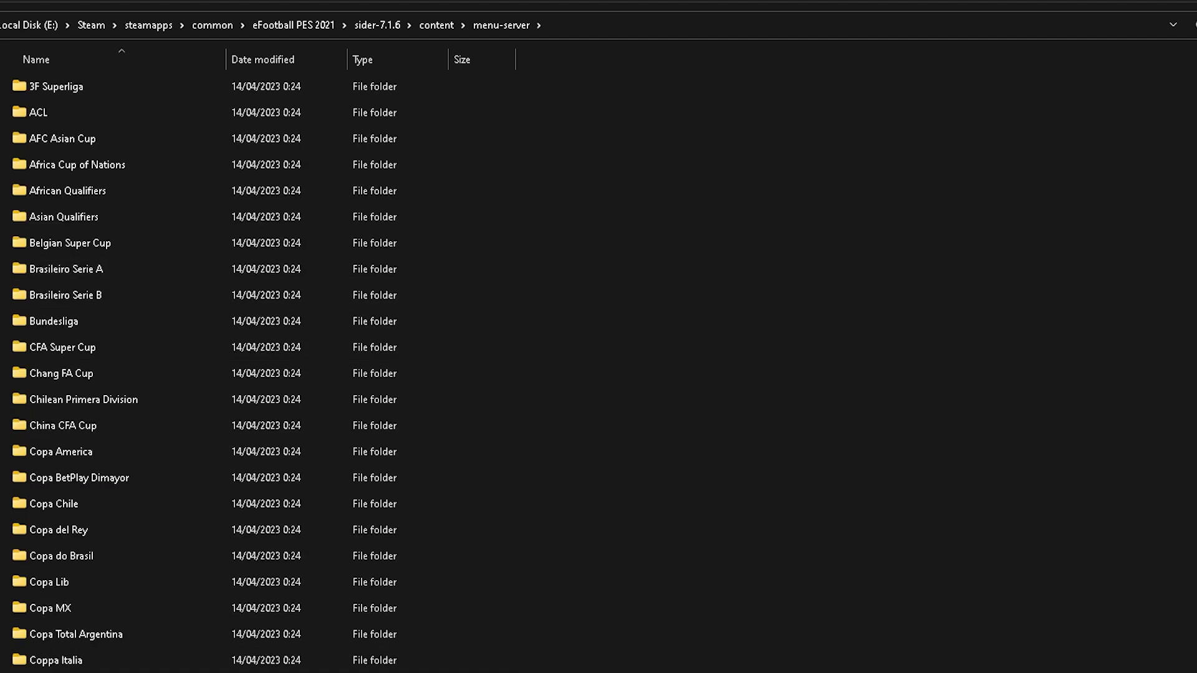
scroll(204, 370, "down", 20)
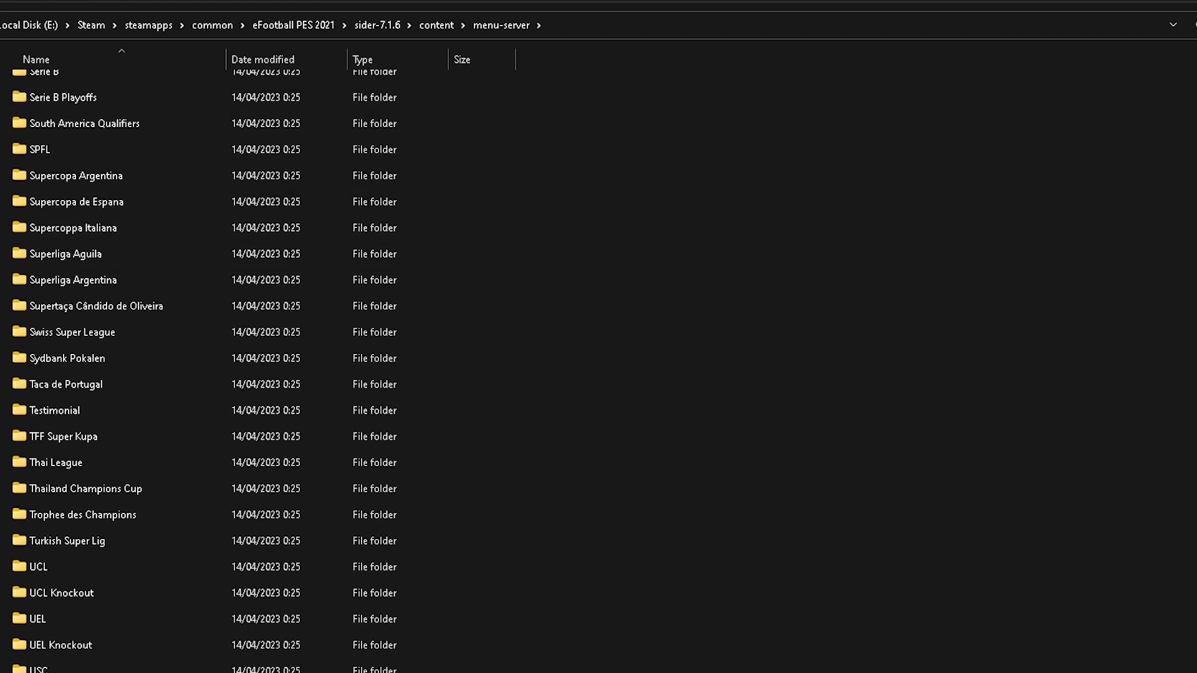
Step: Return to the content folder of sider-7.1.6, then start eFootball PES 2021 and continue past its title screen to the main menu
left_click(436, 25)
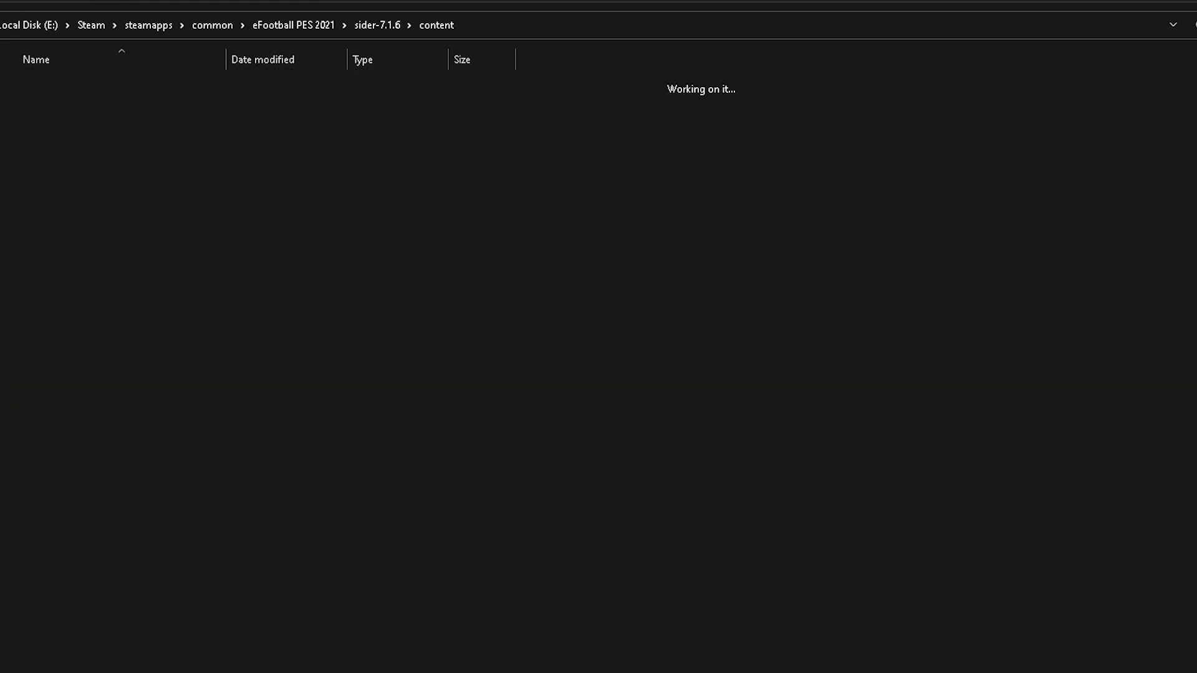
left_click(972, 284)
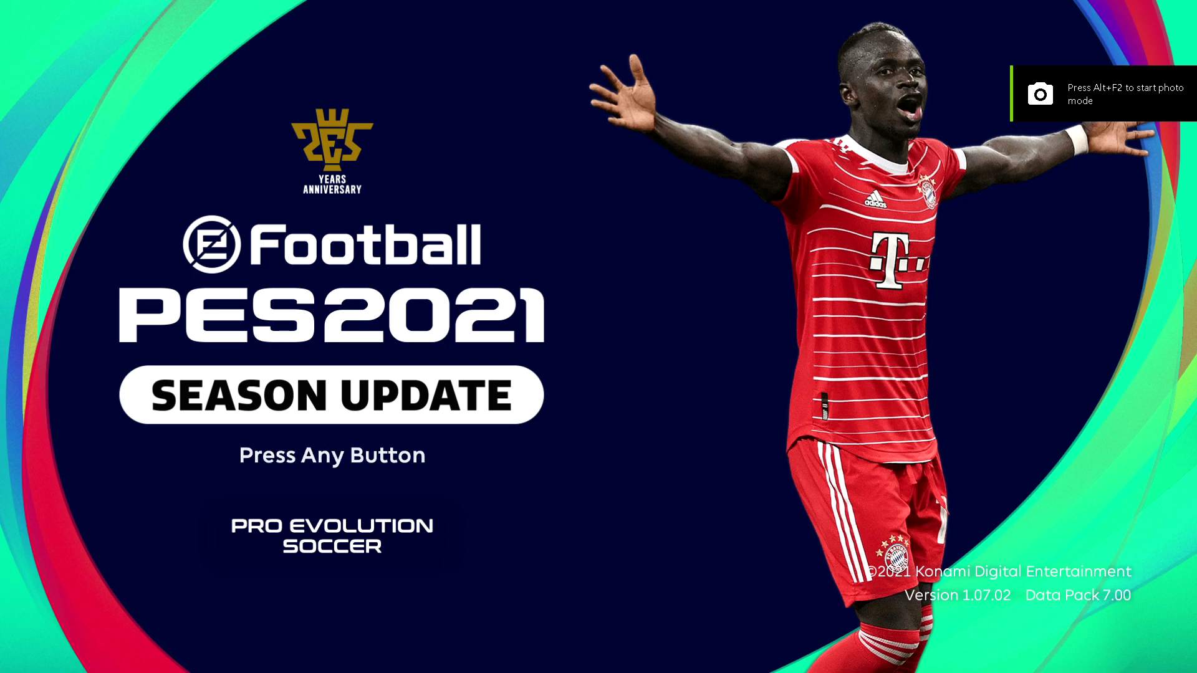
key("Return")
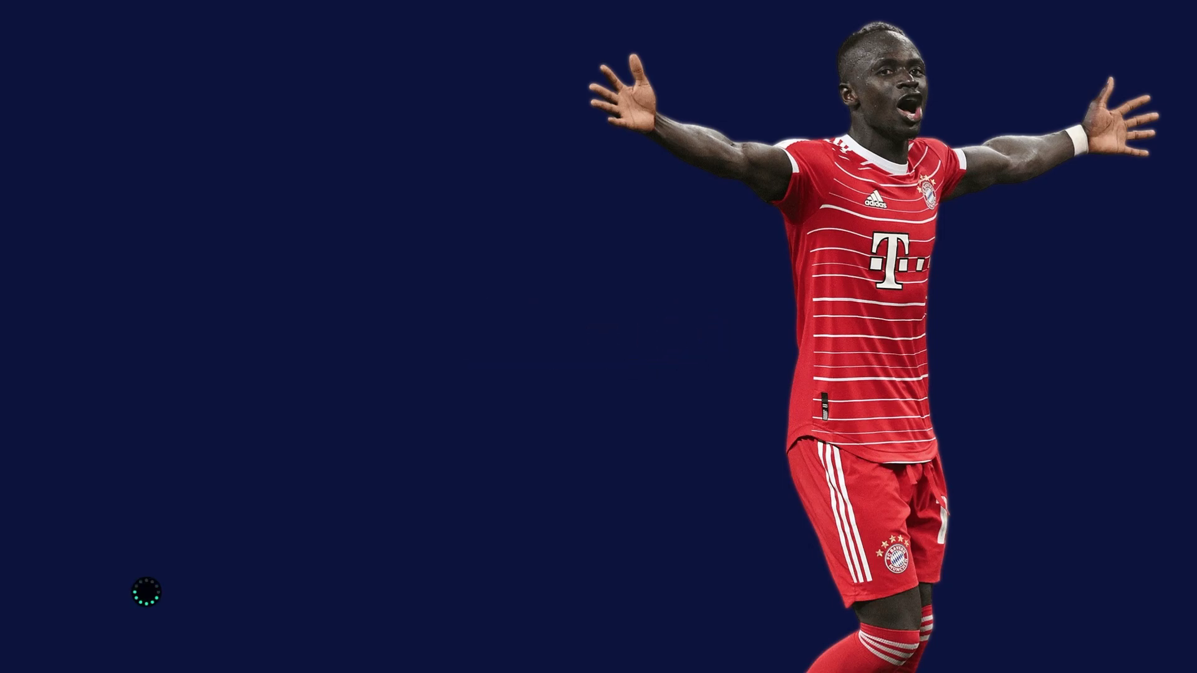
key("Return")
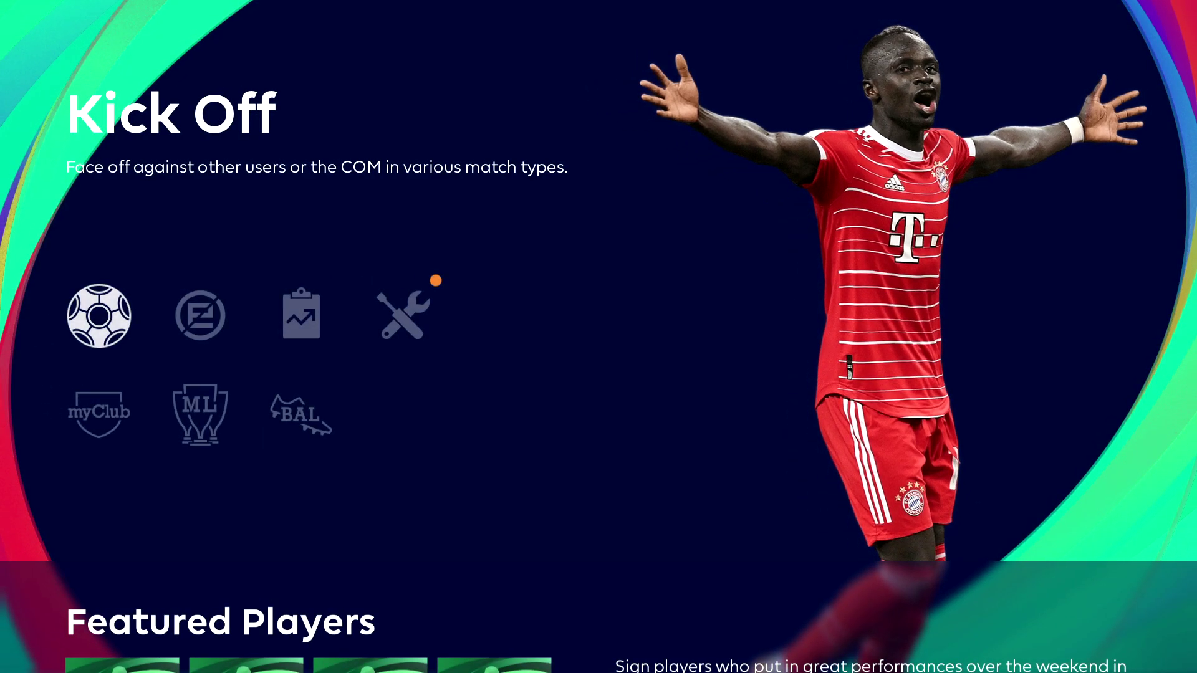
Step: Look through the mode entries of the main menu in both rows to check the new menu graphics
key("Right")
key("Right")
key("Right")
key("Left")
key("Left")
key("Left")
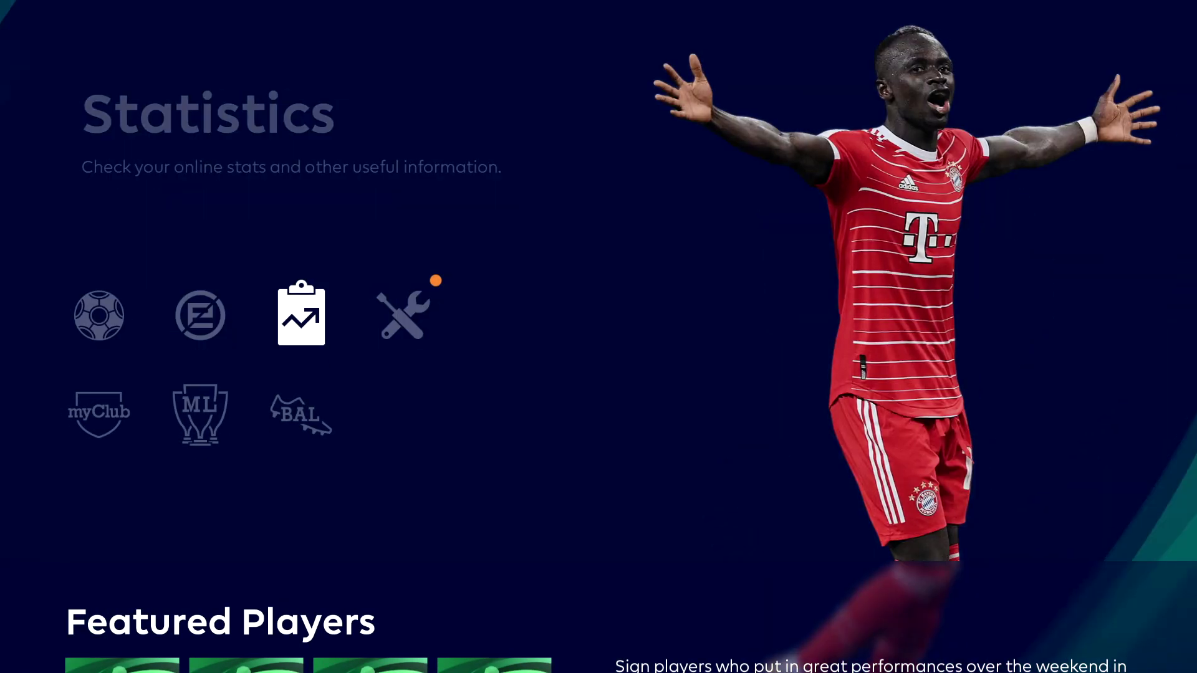
key("Down")
key("Right")
key("Right")
Step: Open Edit mode from the Settings section, dismiss the Image List message and enter the Players section
key("Up")
key("Right")
key("Return")
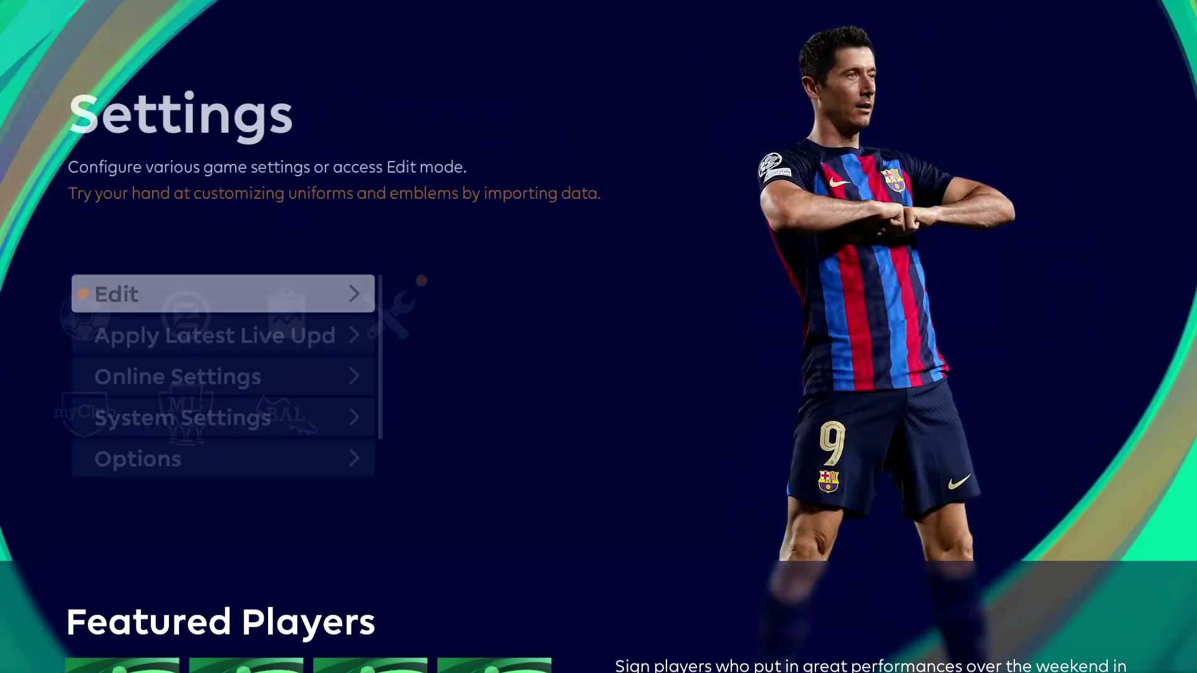
key("Return")
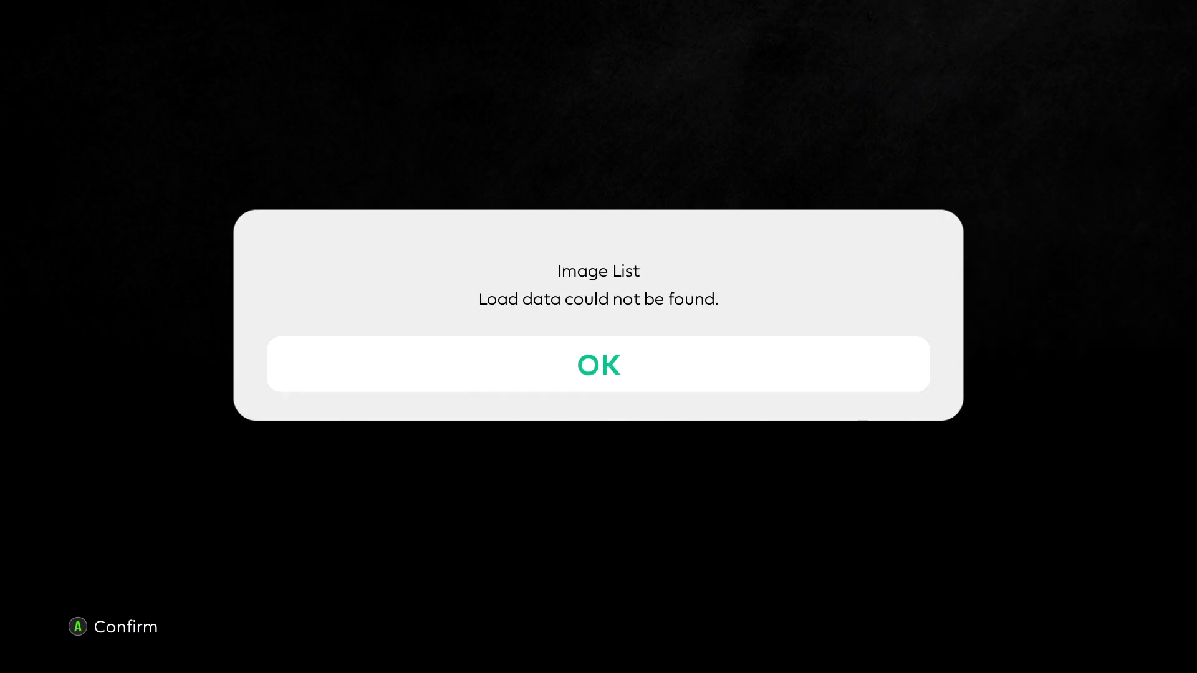
key("Return")
key("Return")
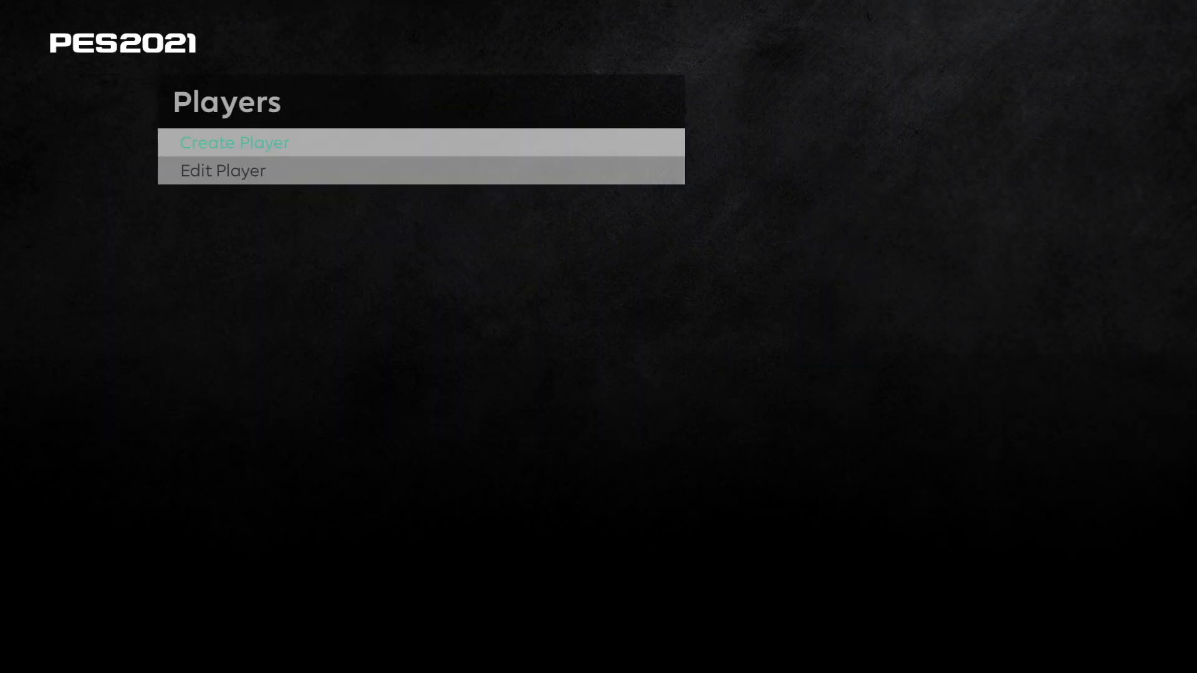
Step: Go to Edit Player and open the Arsenal squad from the Premier League
key("Down")
key("Return")
key("Down")
key("Down")
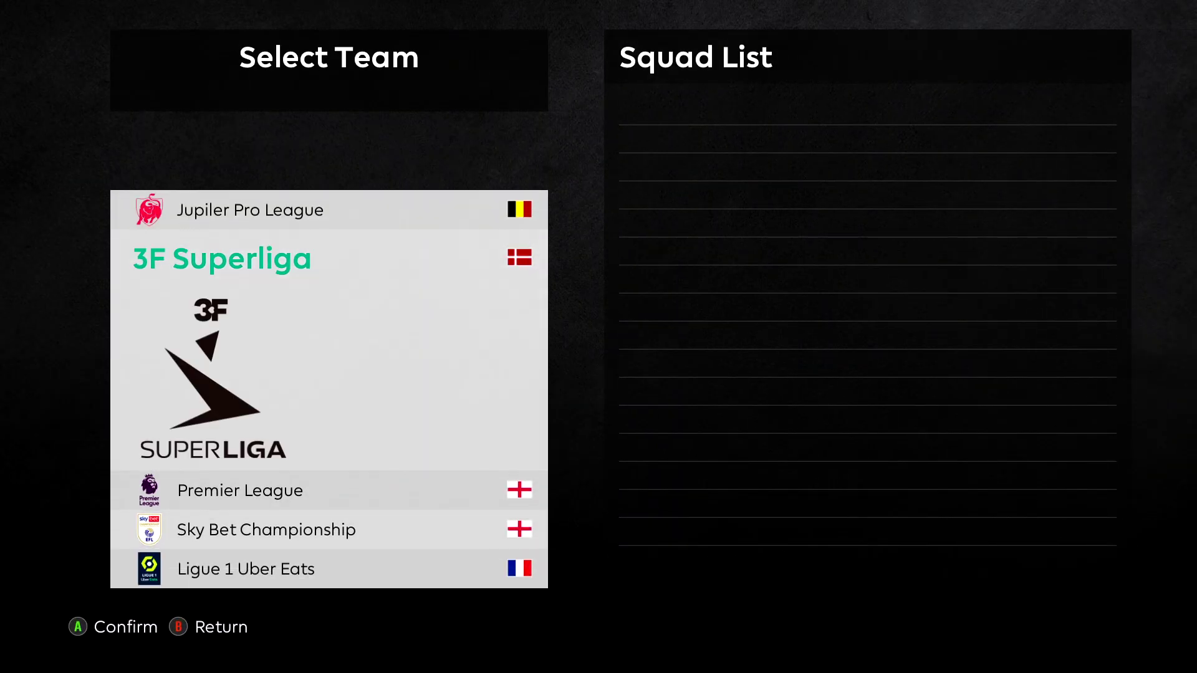
key("Return")
key("Return")
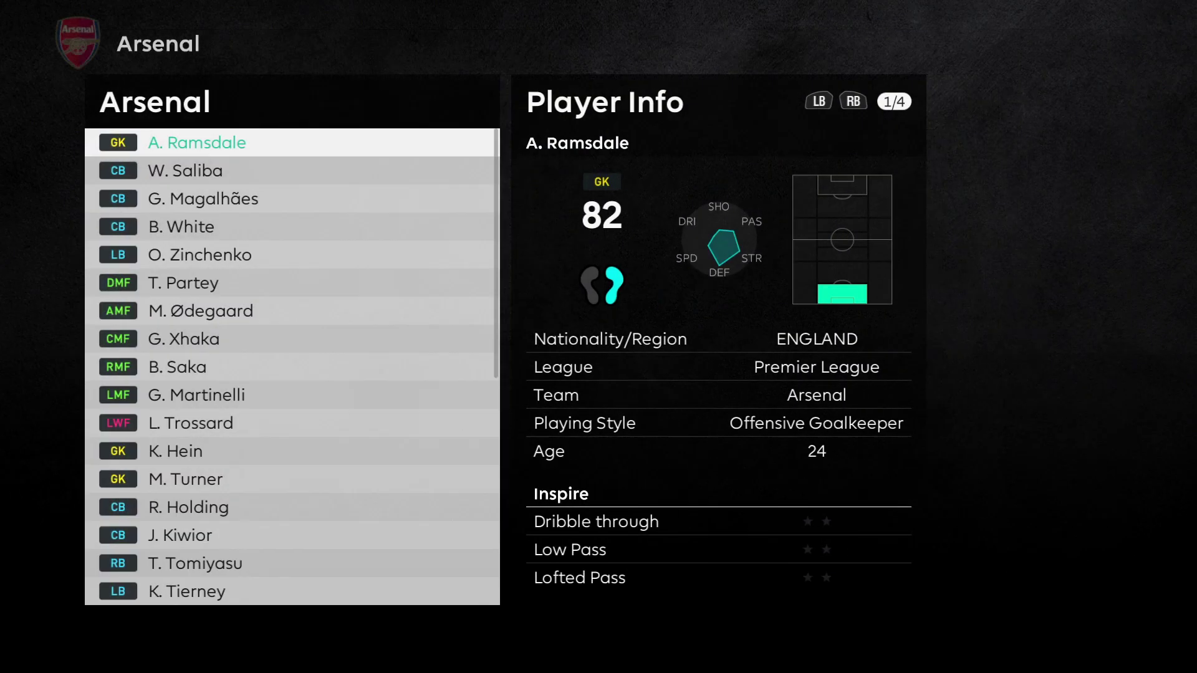
Step: Open the Appearance settings of the third player in the Arsenal squad to inspect the player model on the dark background
key("Down")
key("Down")
key("Return")
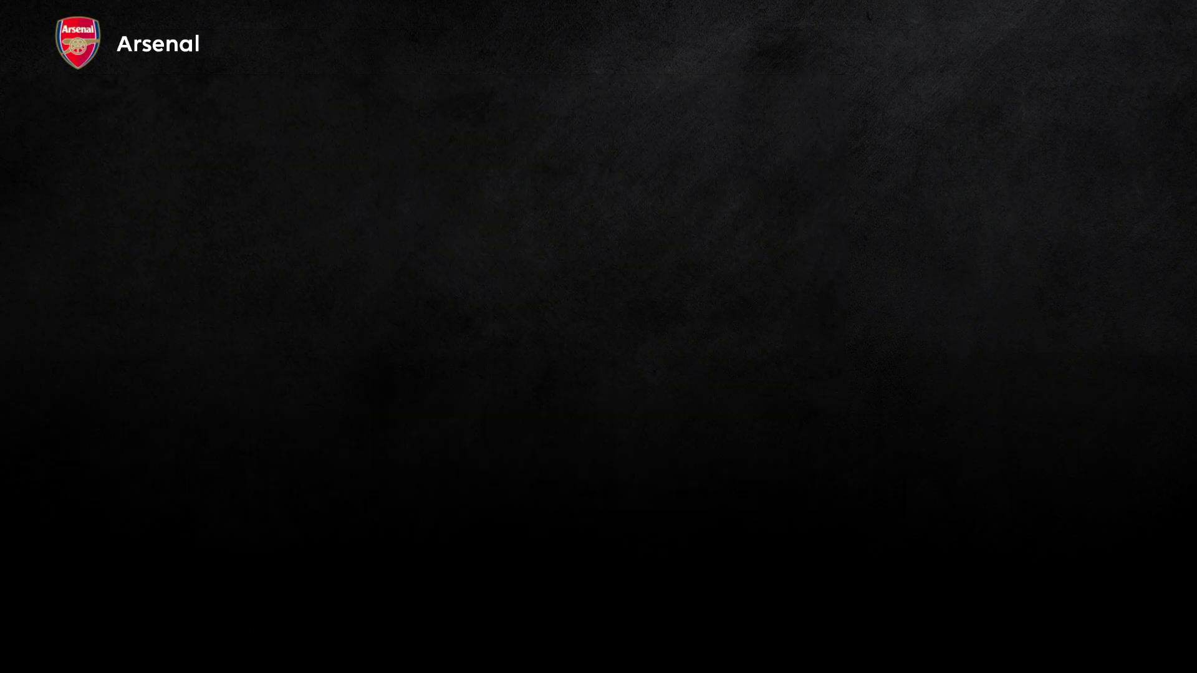
key("Down")
key("Down")
key("Down")
key("Down")
key("Down")
key("Return")
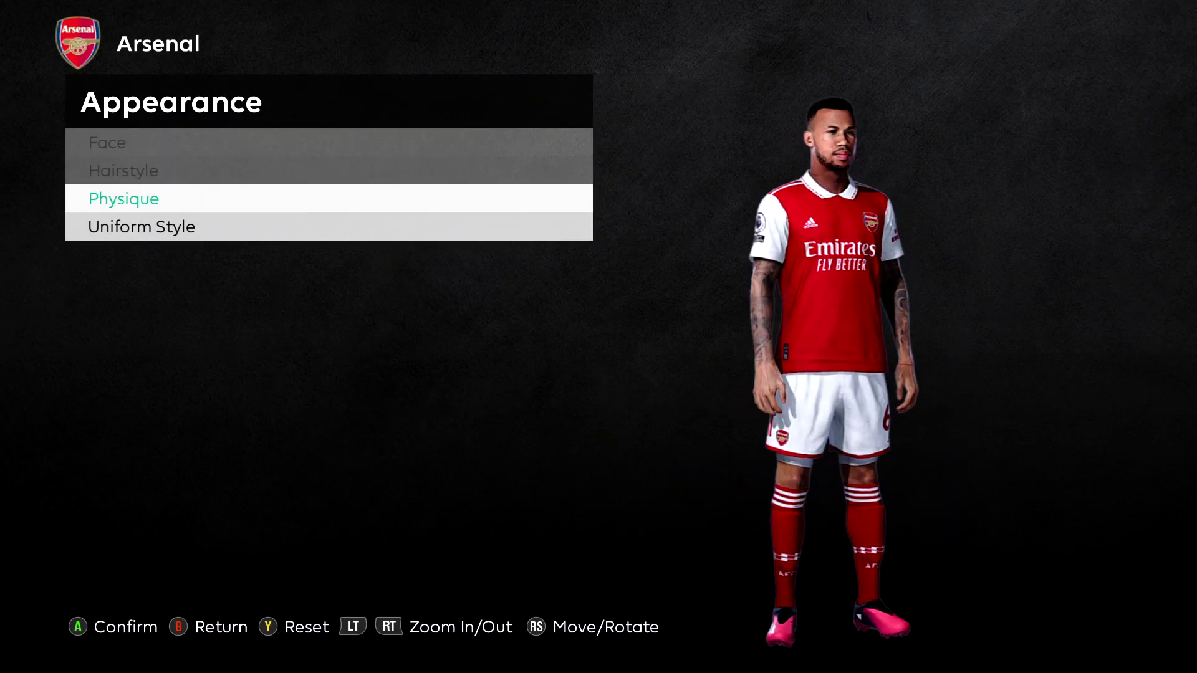
Step: Leave the player's Appearance settings and Edit mode, and go to the Home and Away team selection for a match
key("Escape")
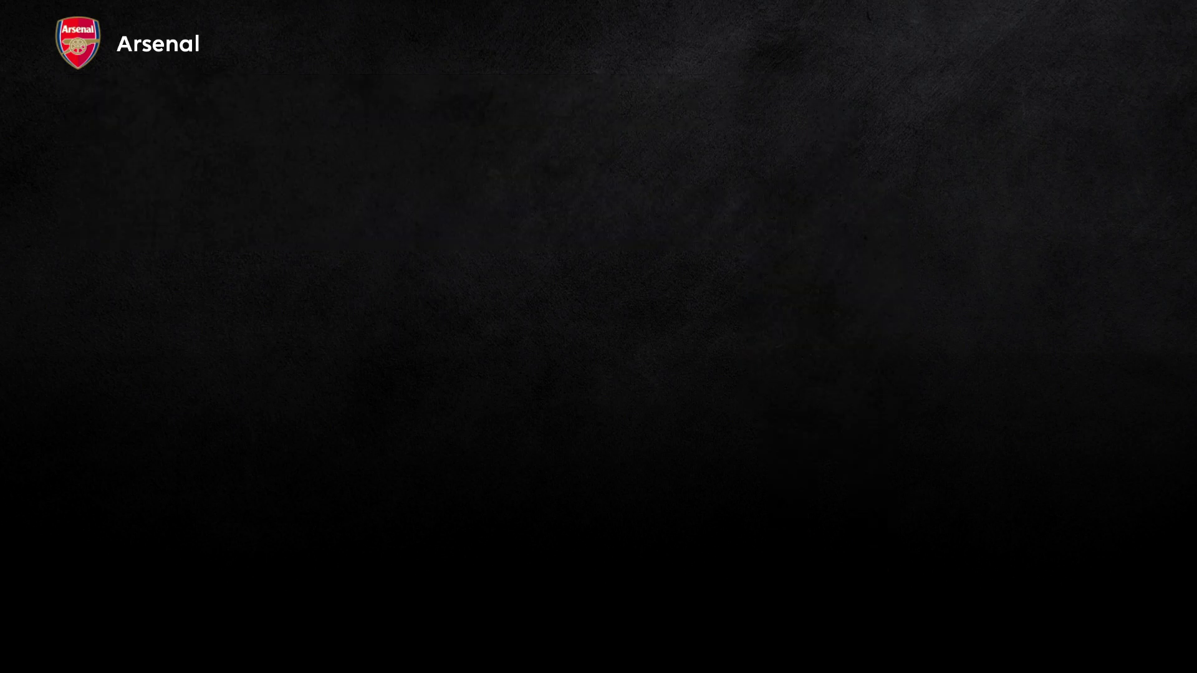
key("Escape")
key("Escape")
key("Escape")
key("Escape")
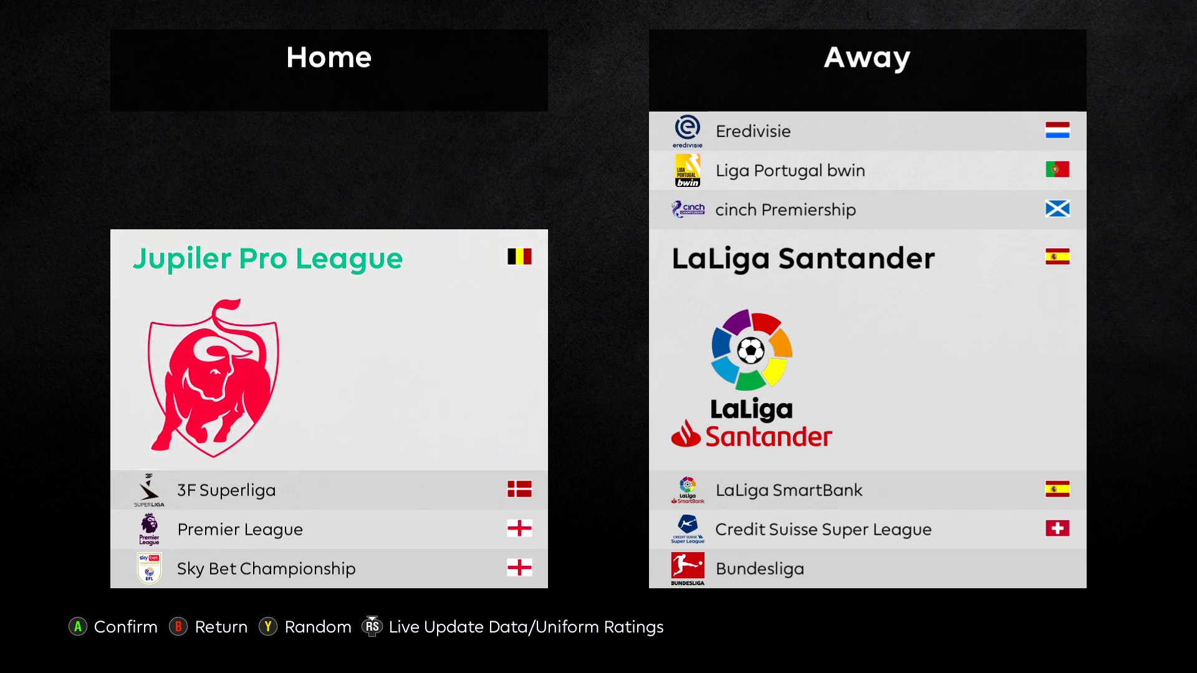
Step: Select Anderlecht as home team and Antwerp as away team, both from Jupiler Pro League, and view the pre-match screen
key("Return")
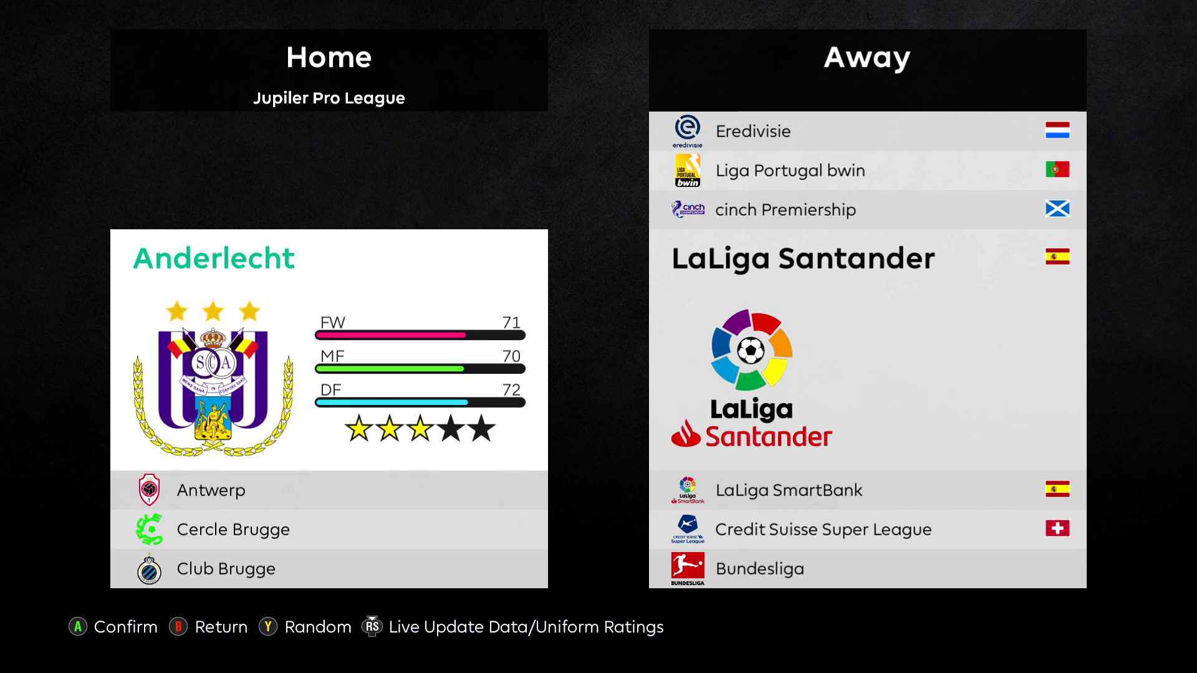
key("Return")
key("Up")
key("Up")
key("Up")
key("Up")
key("Up")
key("Up")
key("Up")
key("Up")
key("Up")
key("Up")
key("Up")
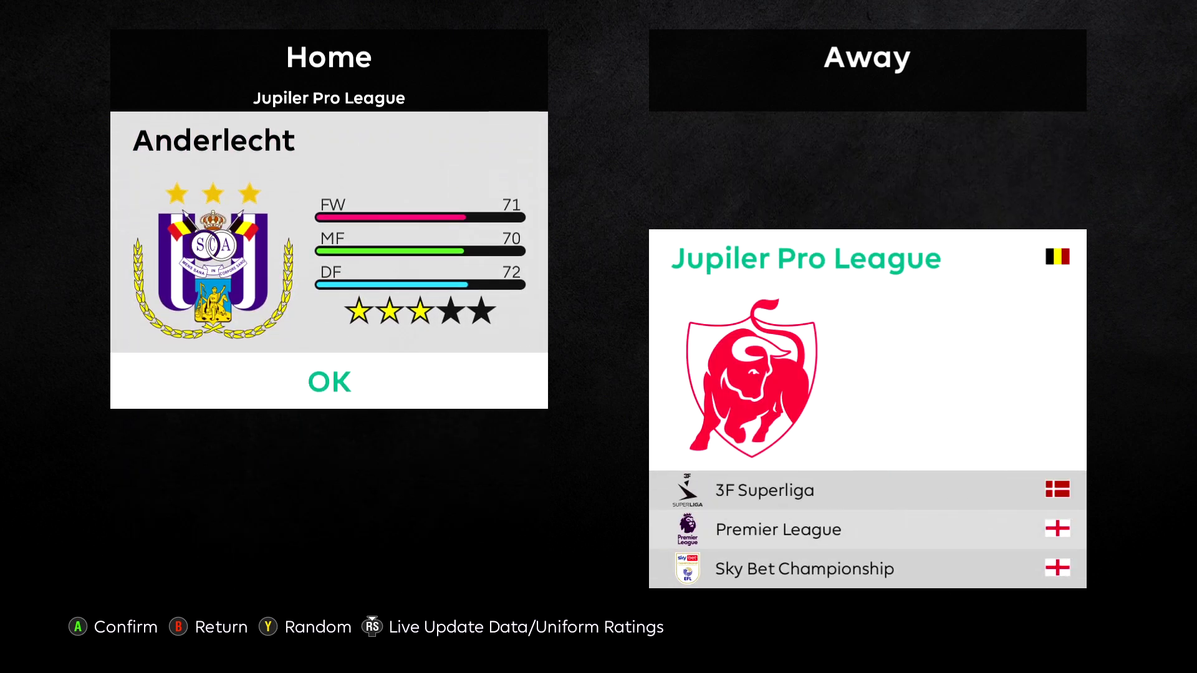
key("Return")
key("Down")
key("Return")
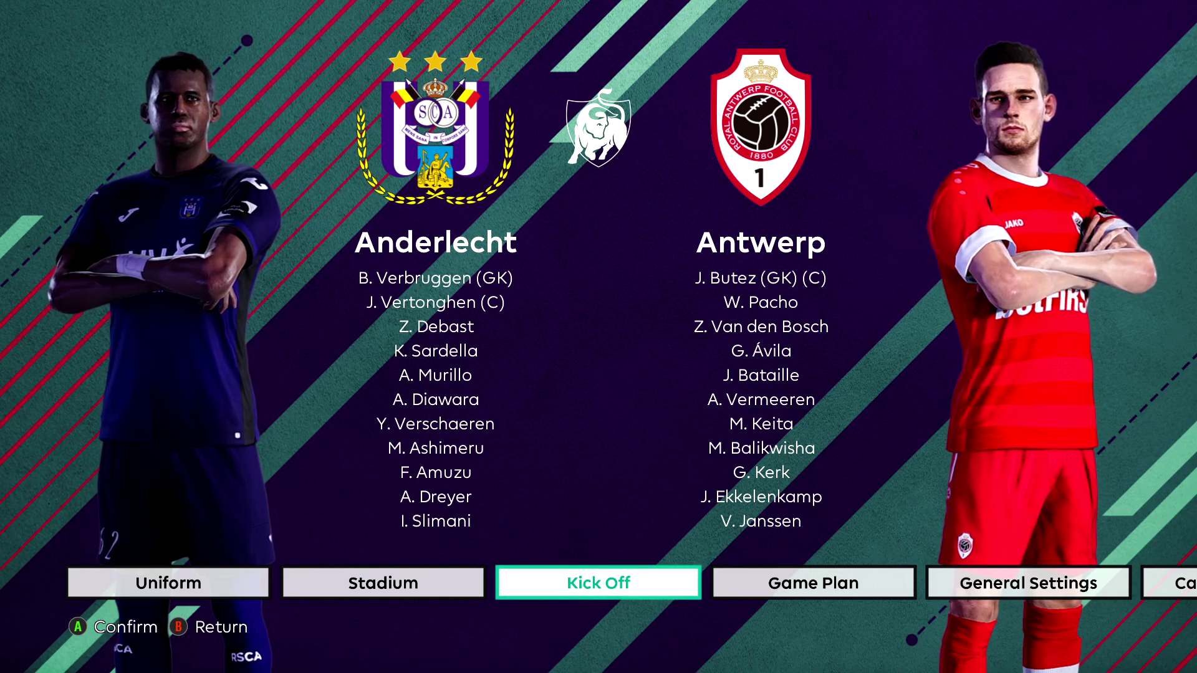
Step: Leave the pre-match screen, accepting the loss of Game Plan and Uniform settings, and go back to choosing the home league
key("Escape")
key("Right")
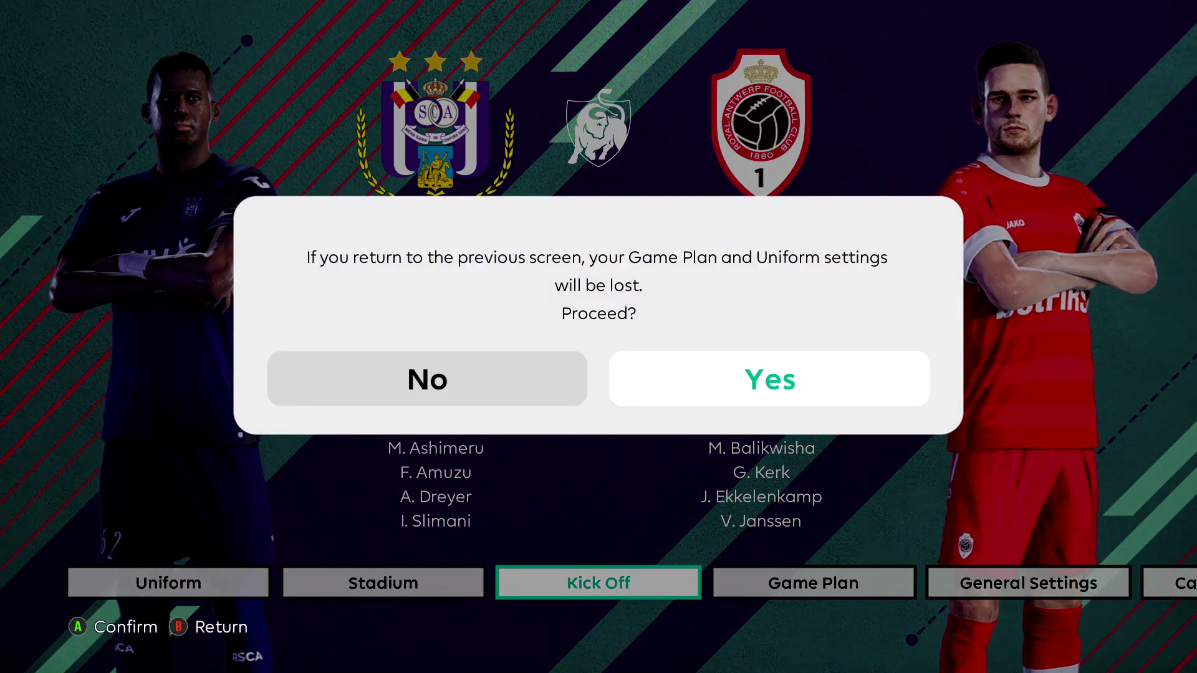
key("Return")
key("Escape")
key("Escape")
Step: Select AaB from the 3F Superliga as the home team
key("Down")
key("Return")
key("Return")
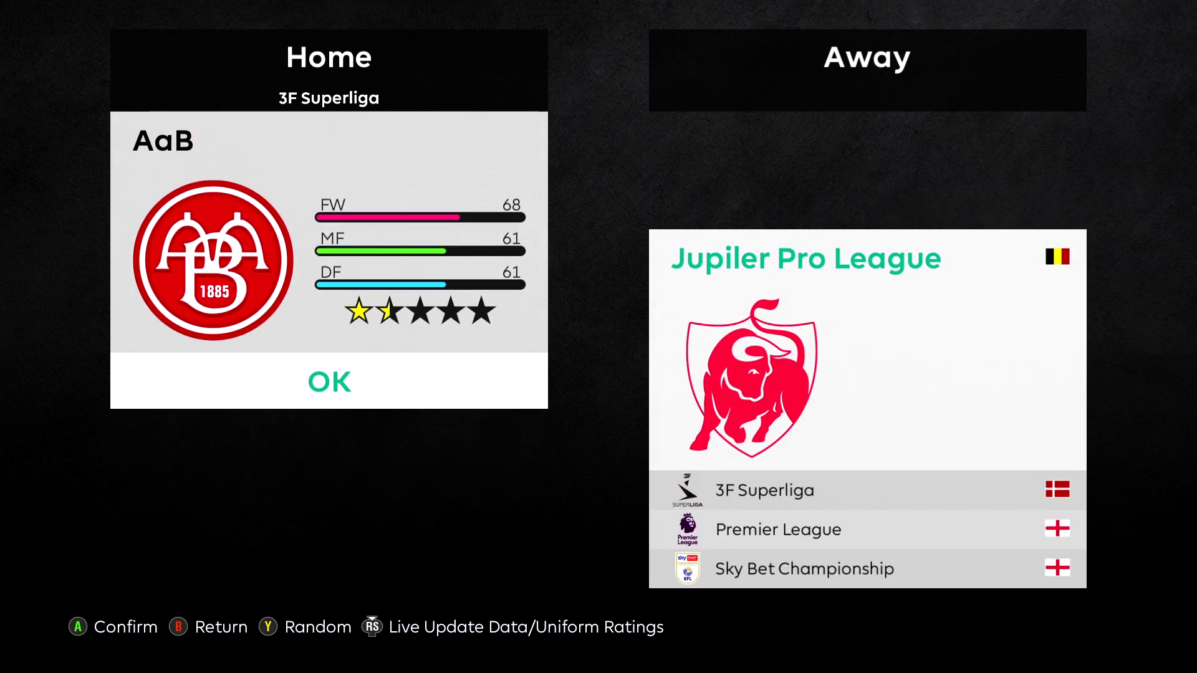